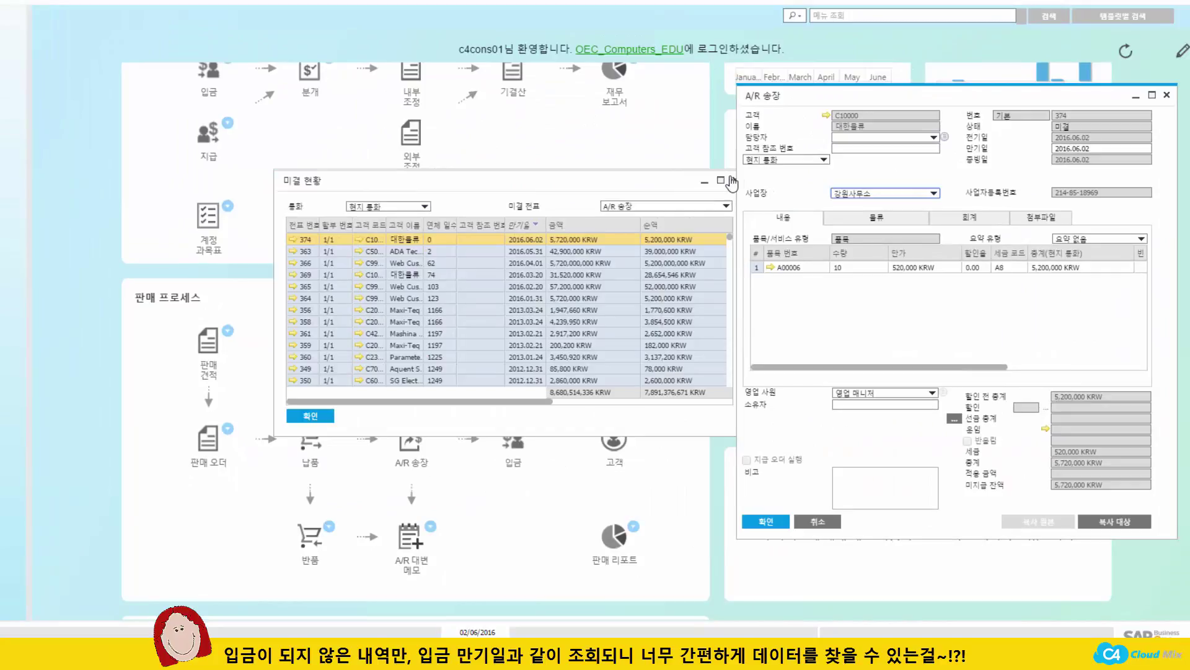
Close the open items report, then start an incoming payment for customer 대한물류 against the open invoice dated 2016.06.02.
click(731, 185)
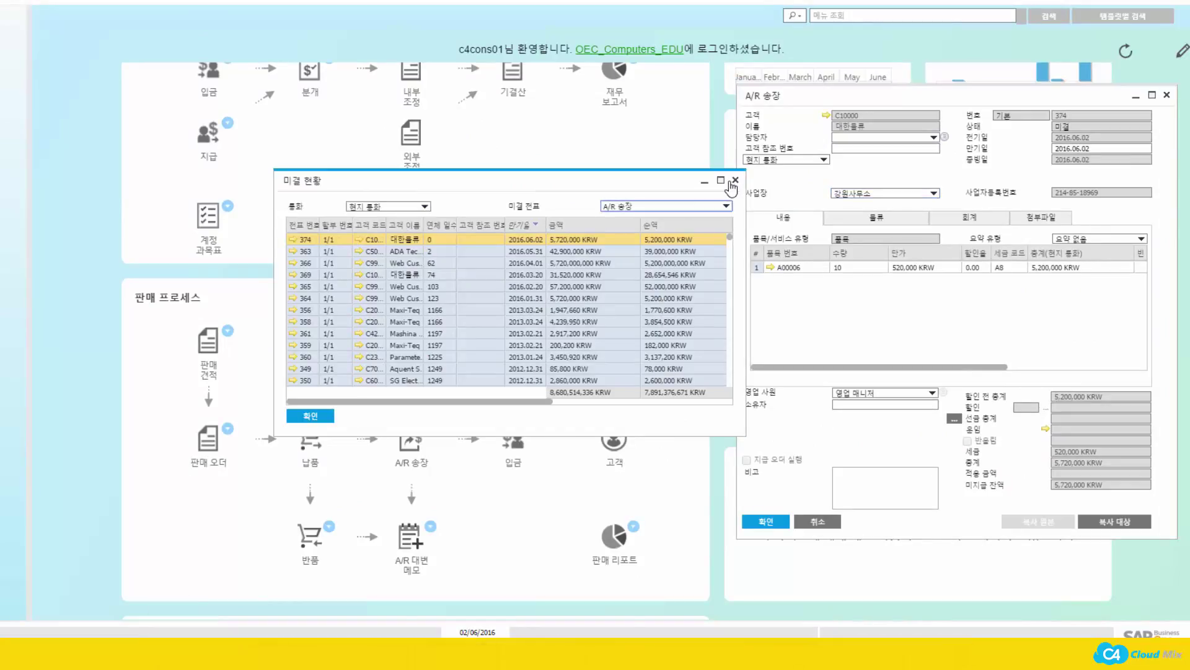
click(734, 181)
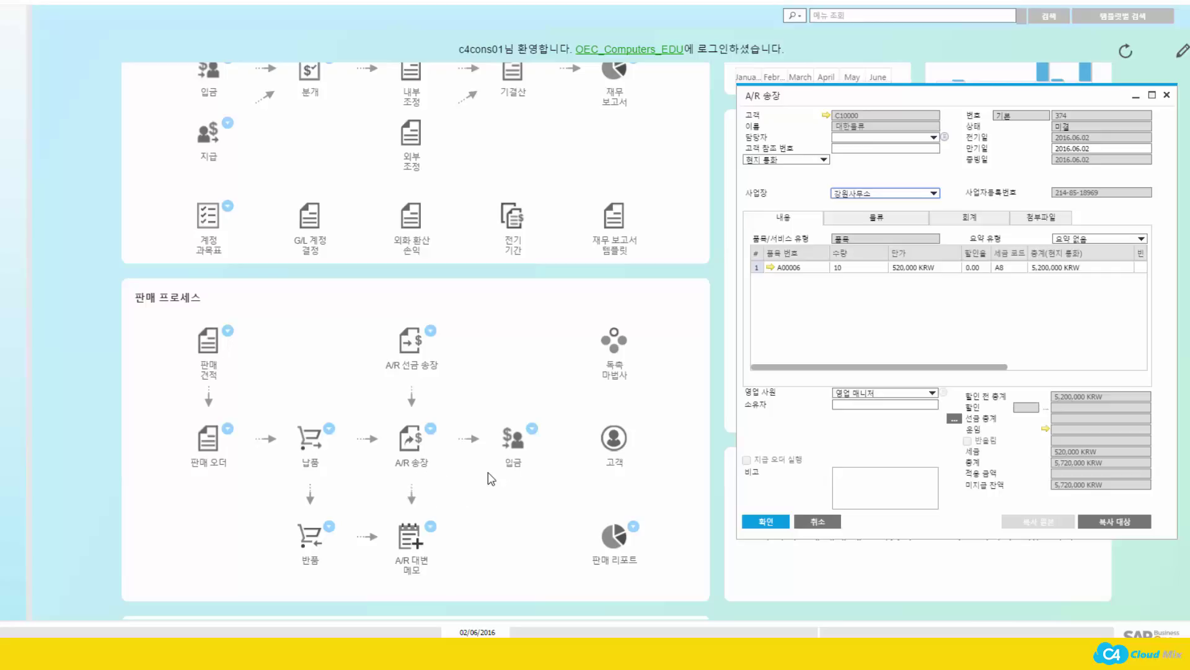
click(516, 457)
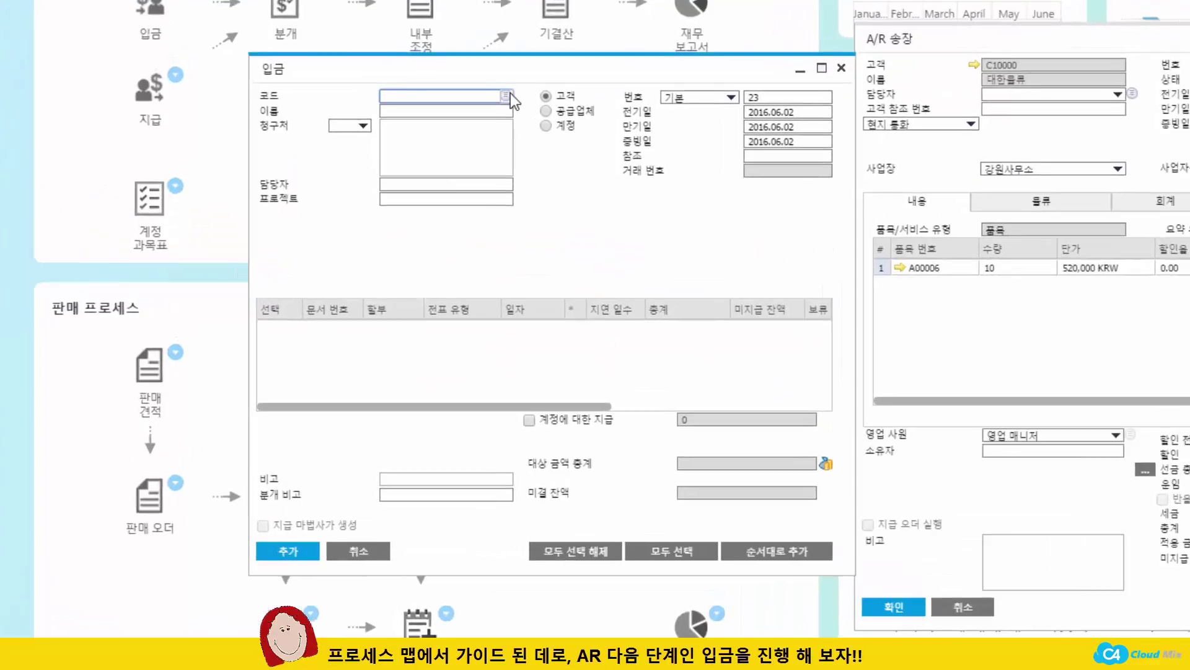
click(507, 96)
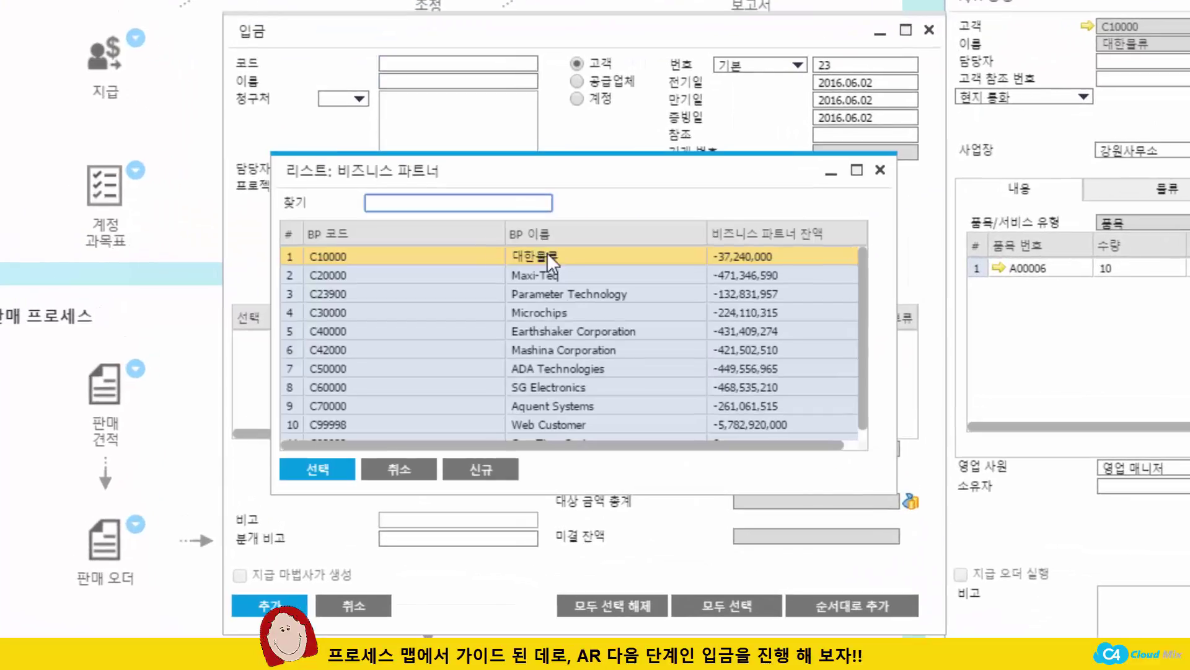
click(521, 254)
click(318, 470)
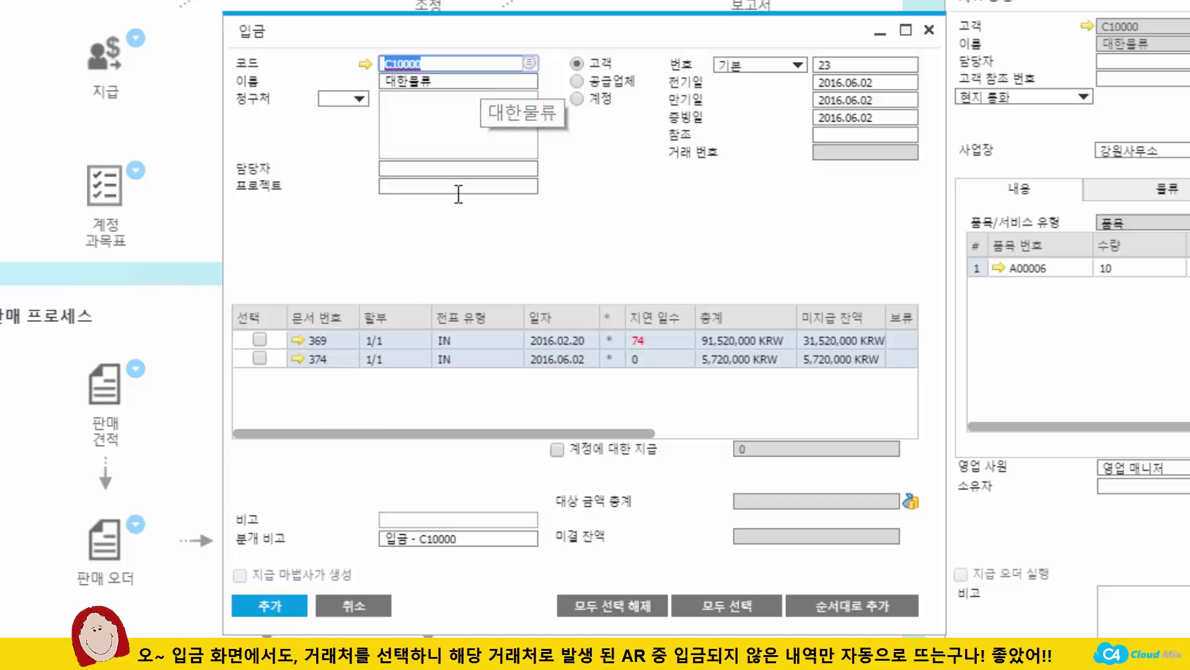
click(260, 358)
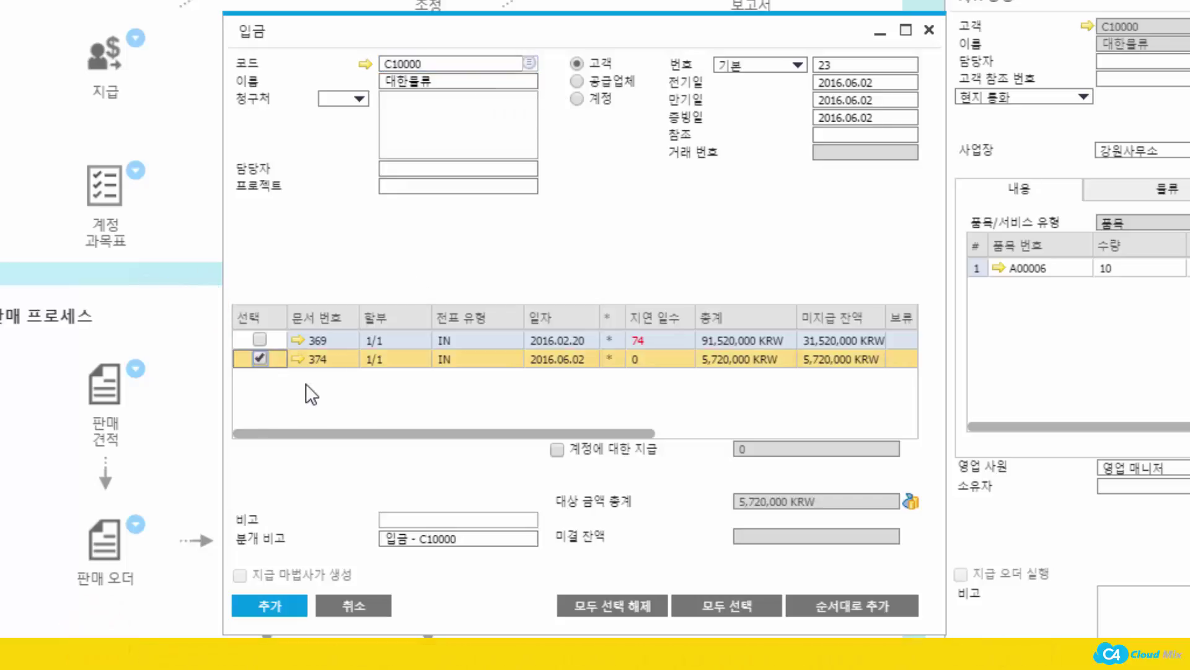
Set the payment means to a bank transfer into 보통예금 - 기업은행, dated 2016.06.02, for 5,720,000 KRW.
right_click(540, 220)
click(552, 289)
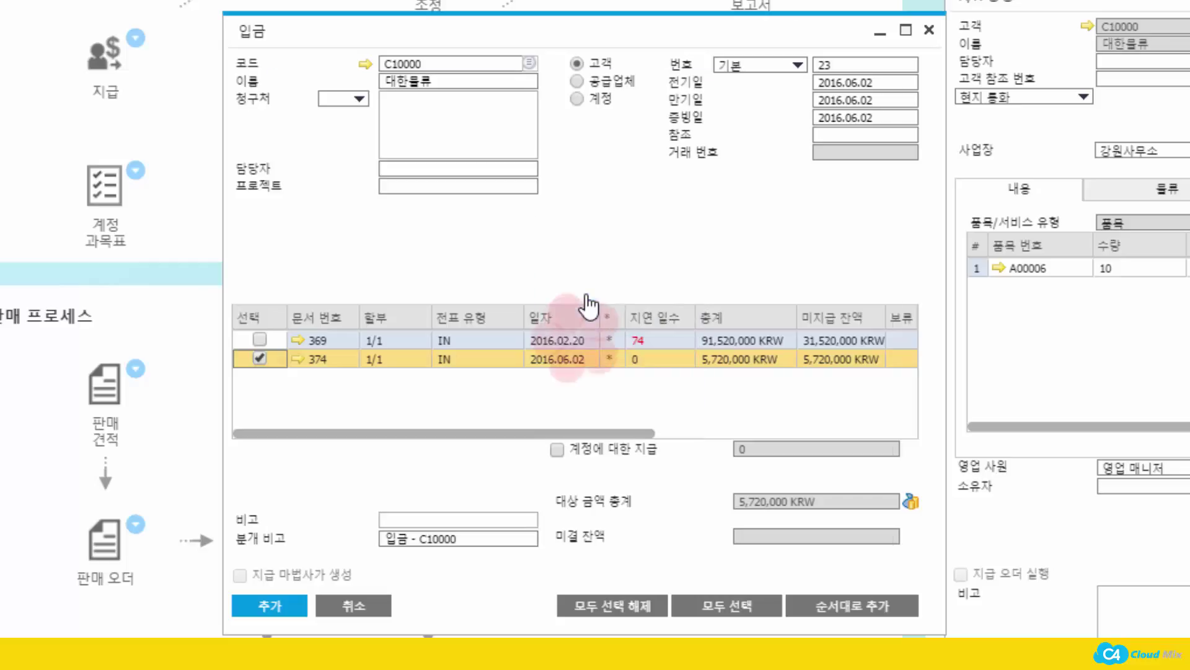
click(536, 186)
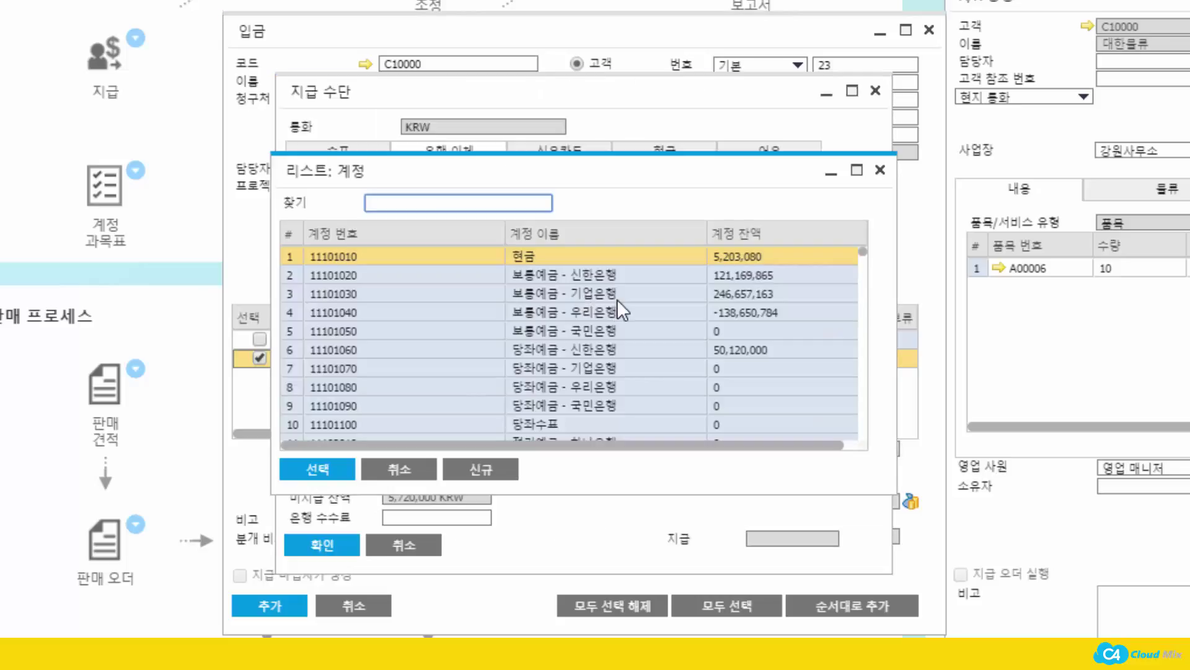
click(347, 470)
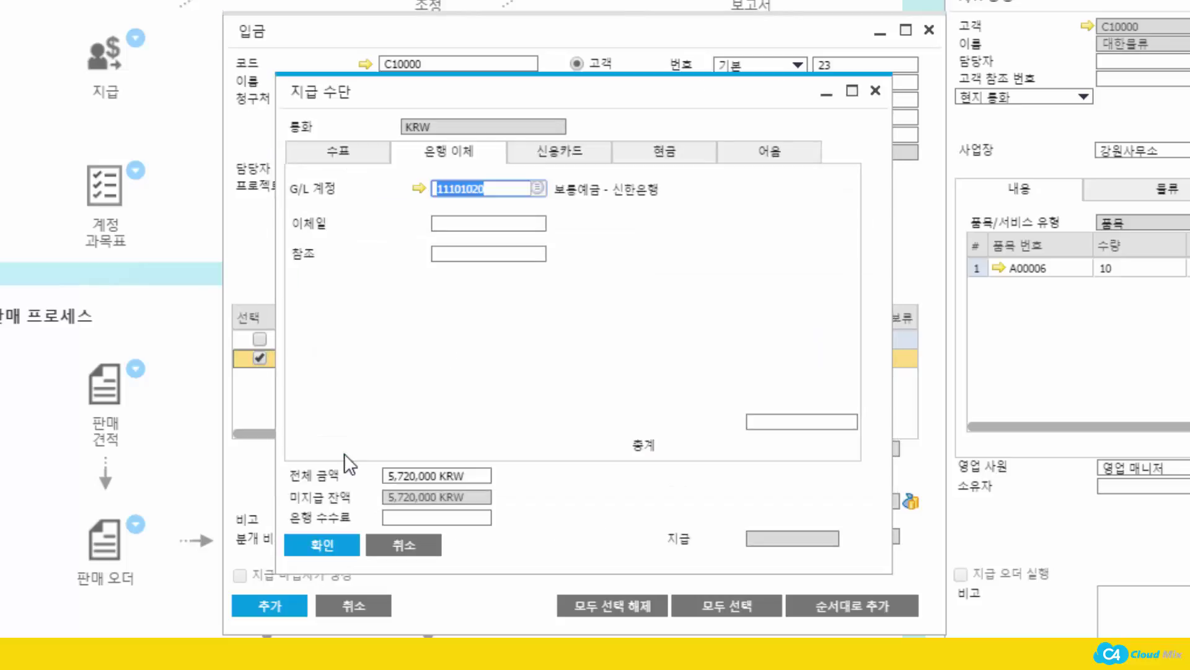
click(511, 224)
text(2)
key(Tab)
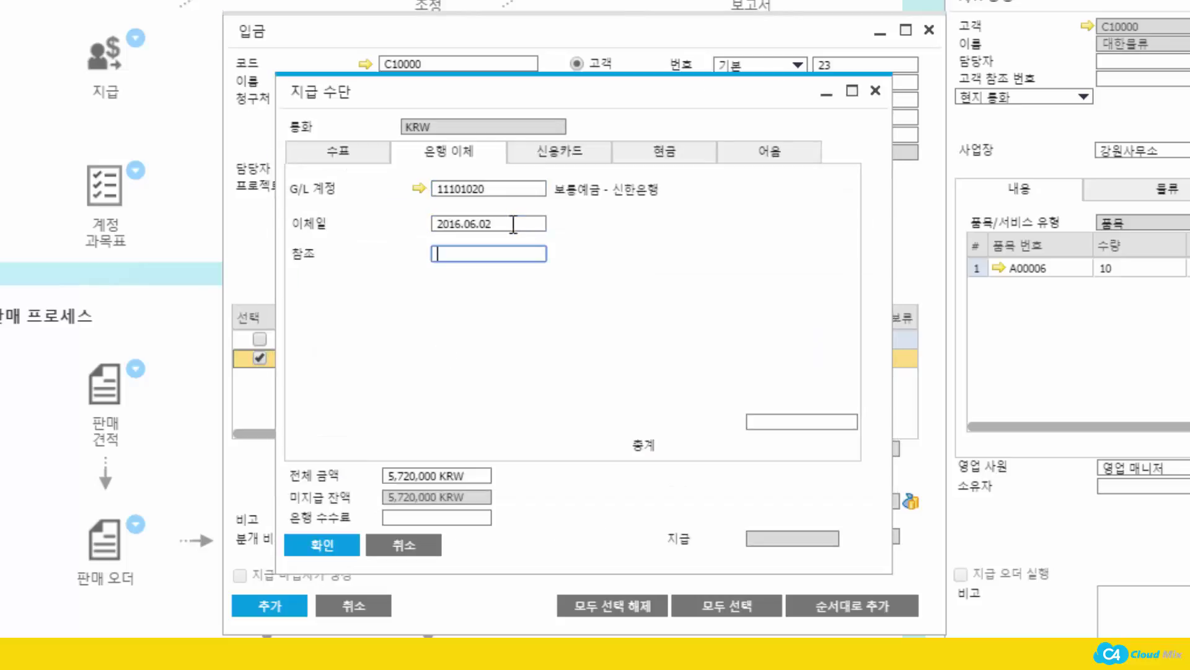
click(755, 422)
key(ctrl+b)
key(Tab)
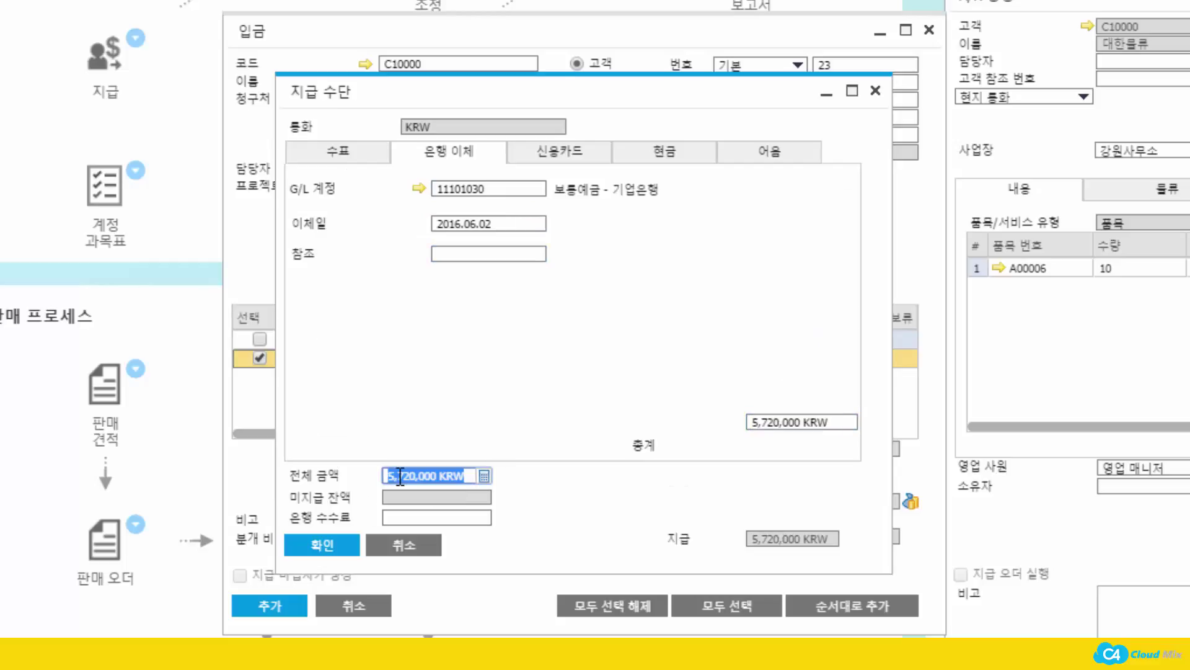
click(331, 538)
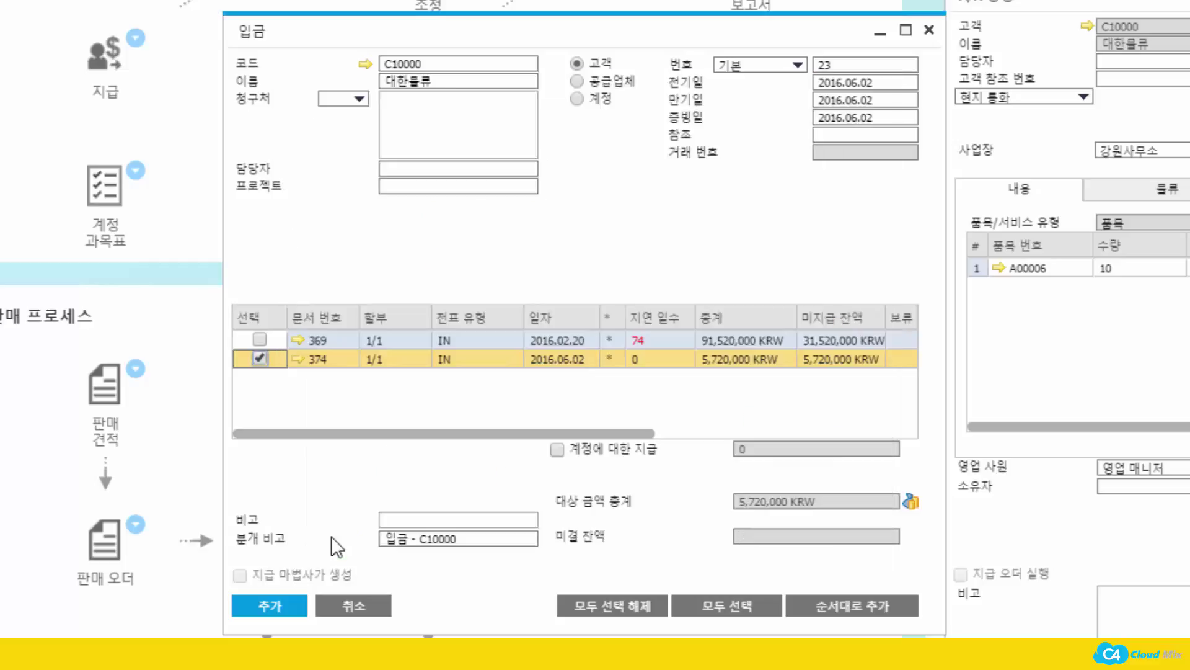
Preview the journal entry of the incoming payment and add the payment.
right_click(591, 205)
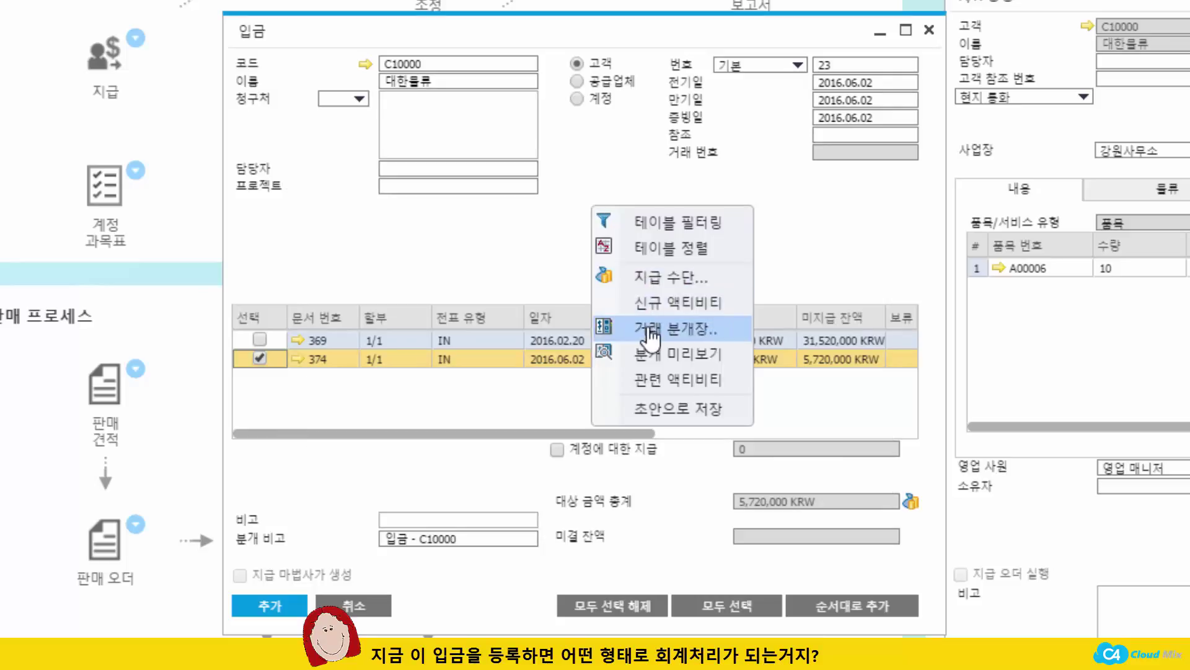
click(654, 355)
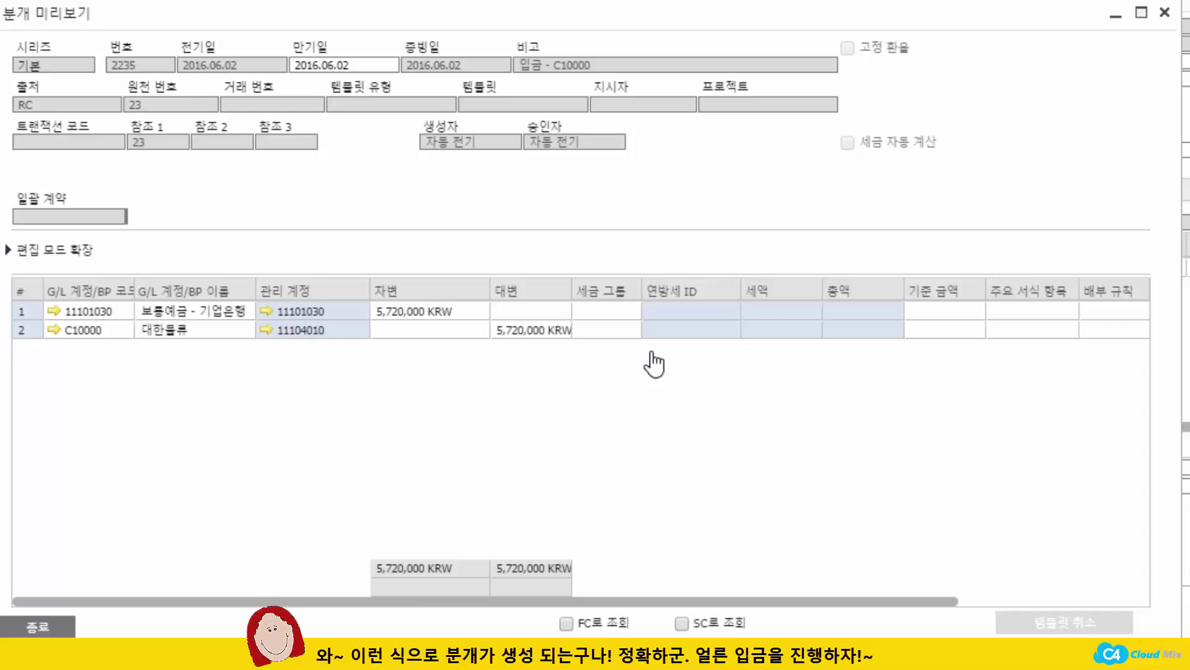
click(37, 628)
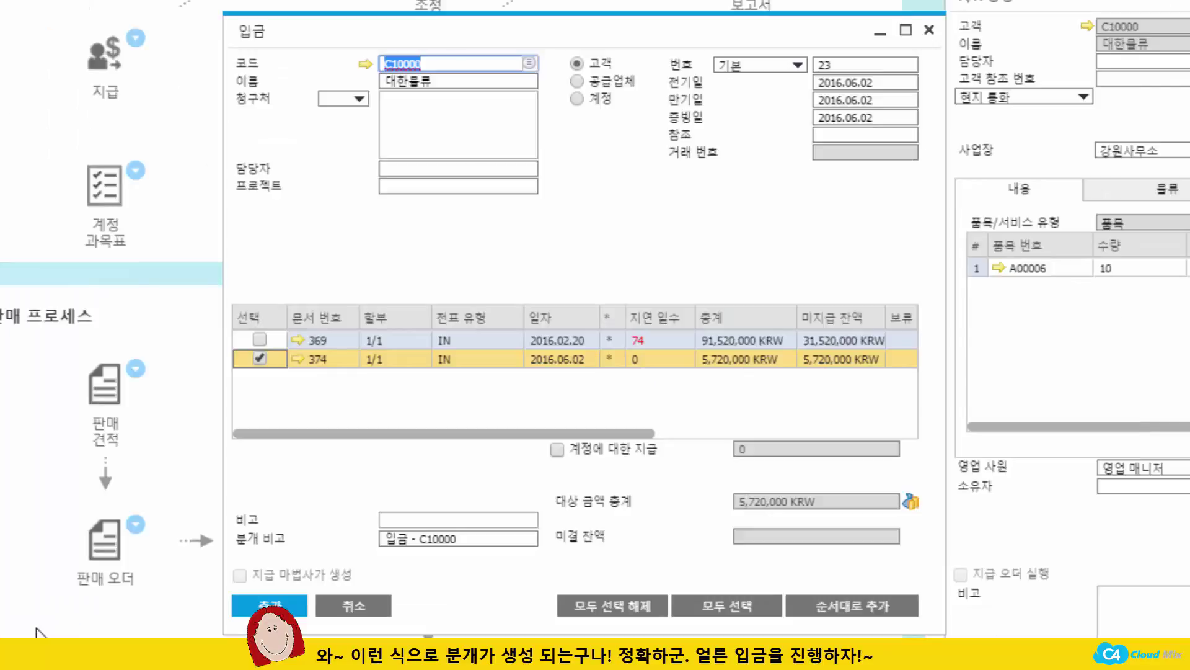
click(287, 608)
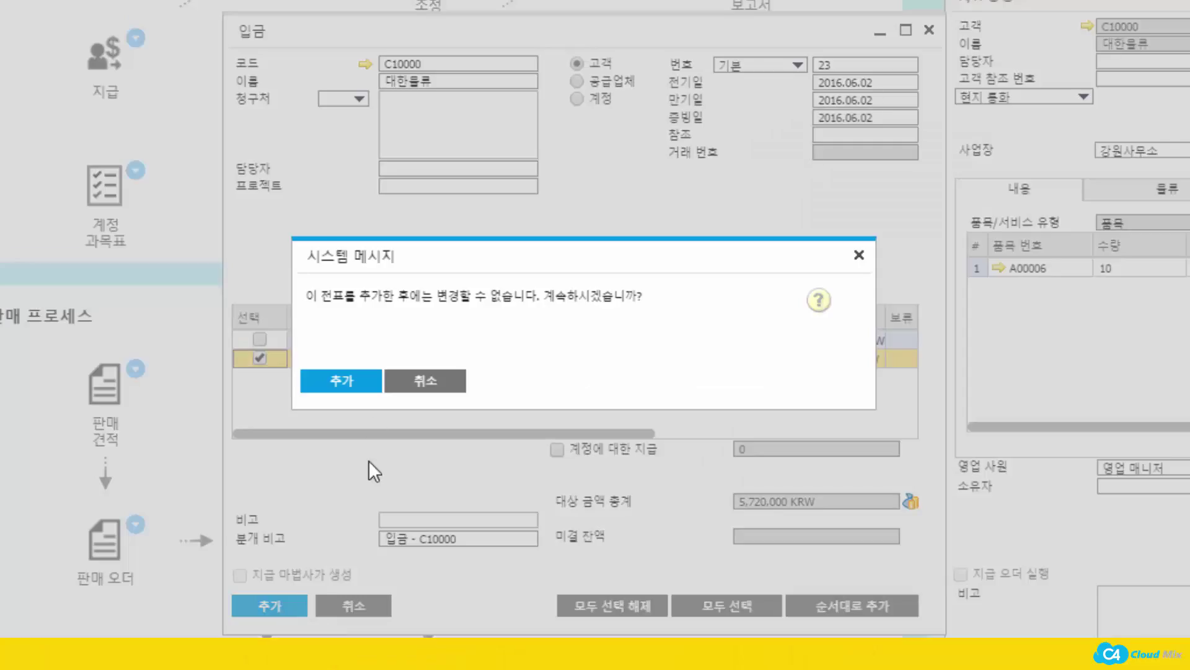
click(363, 379)
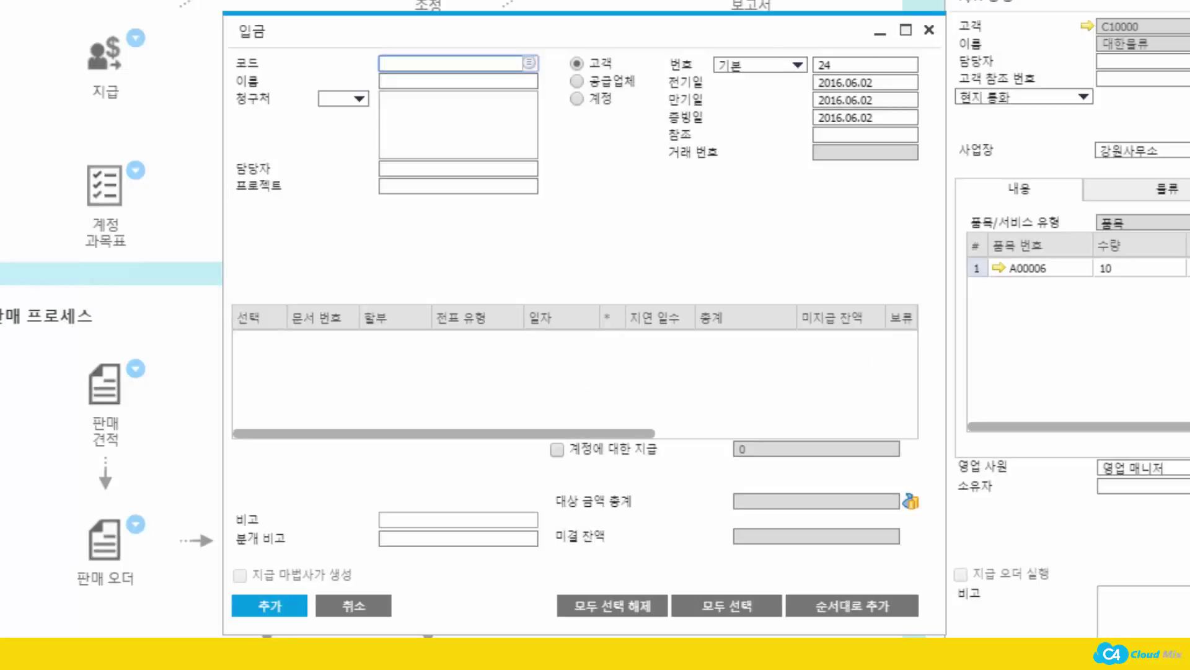
Display the incoming payment just added and view its posted journal entry.
key(Page_Up)
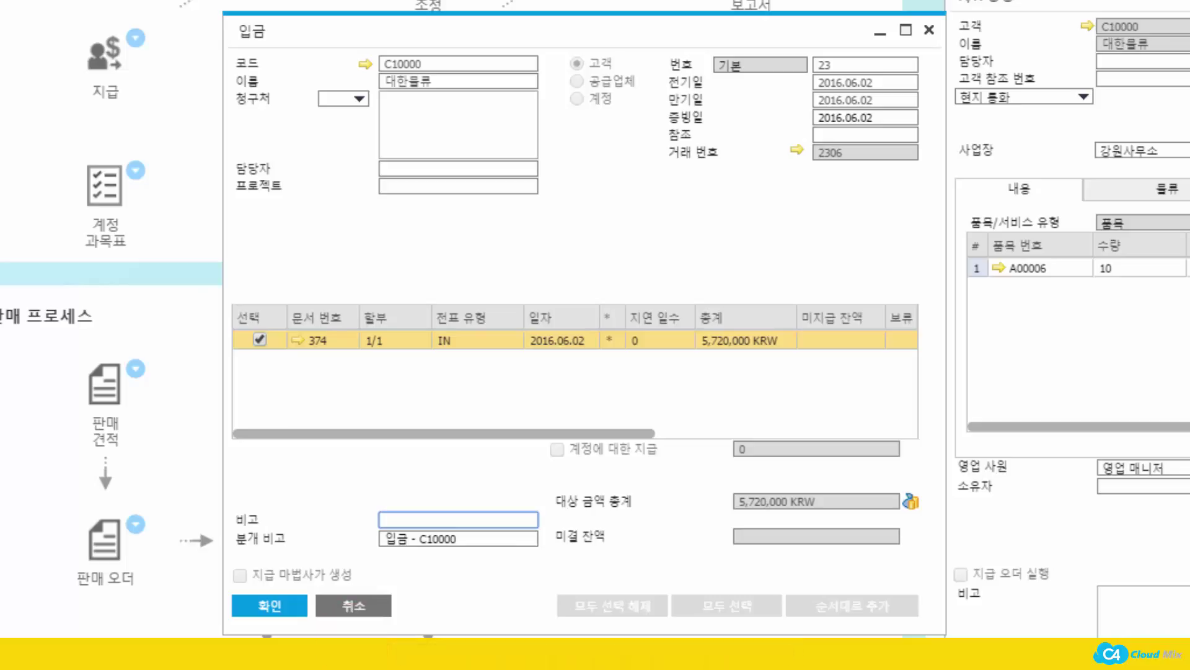
click(798, 152)
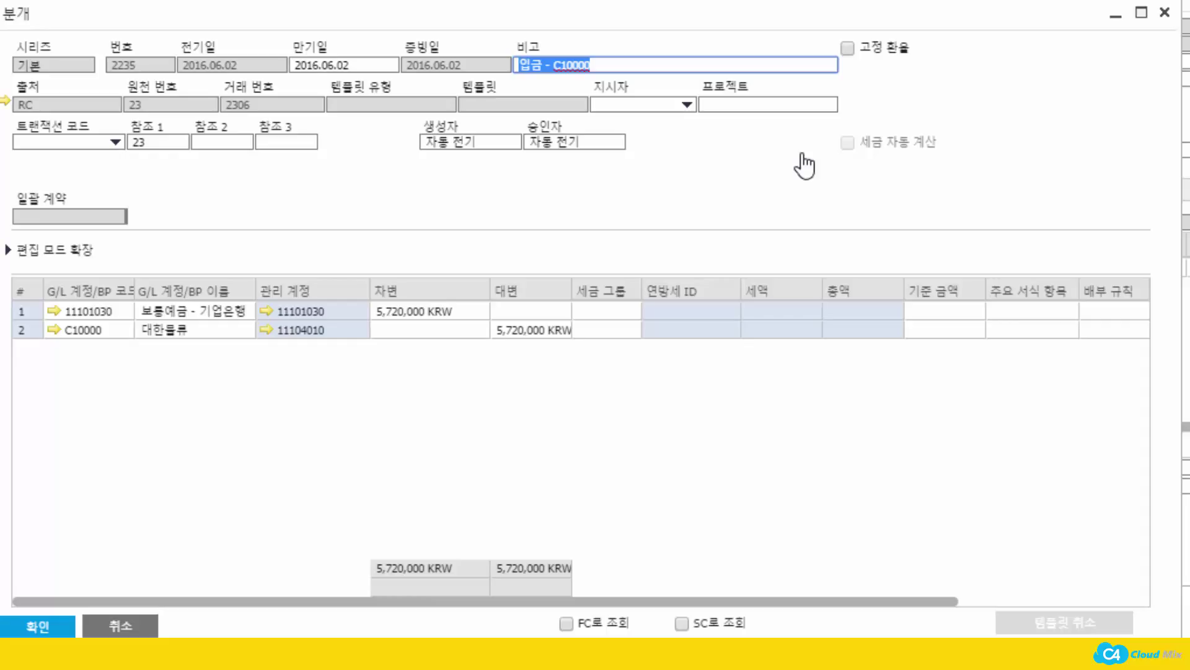
click(1162, 13)
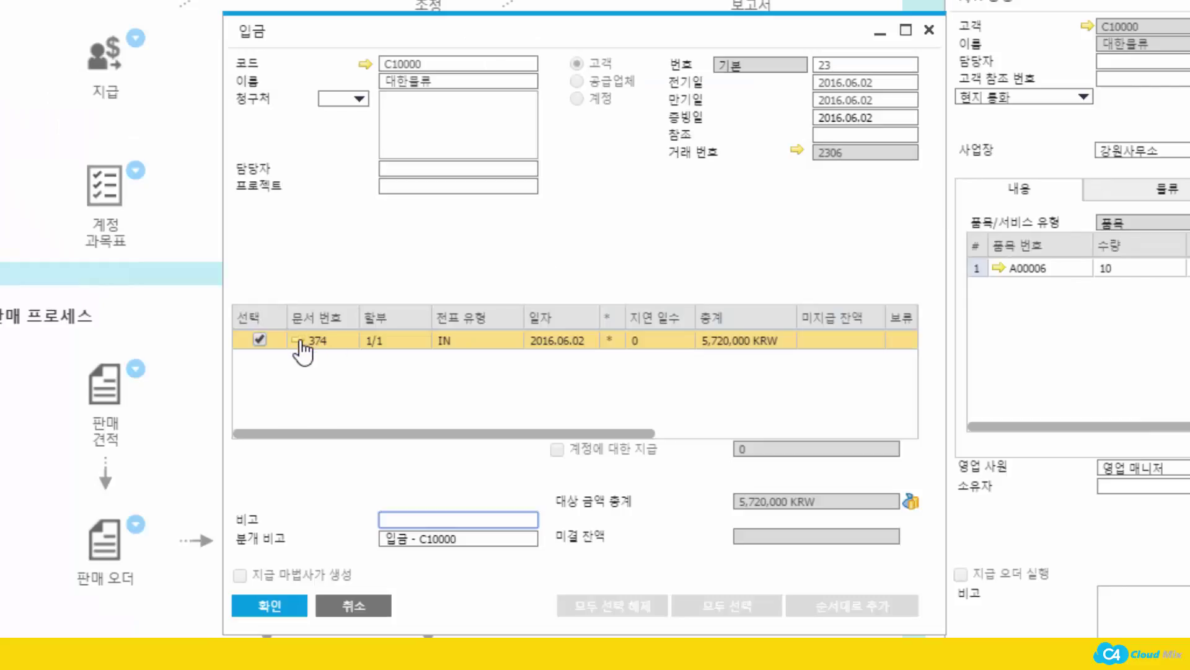
Open the A/R invoice linked to the payment and view its applied transactions.
click(299, 340)
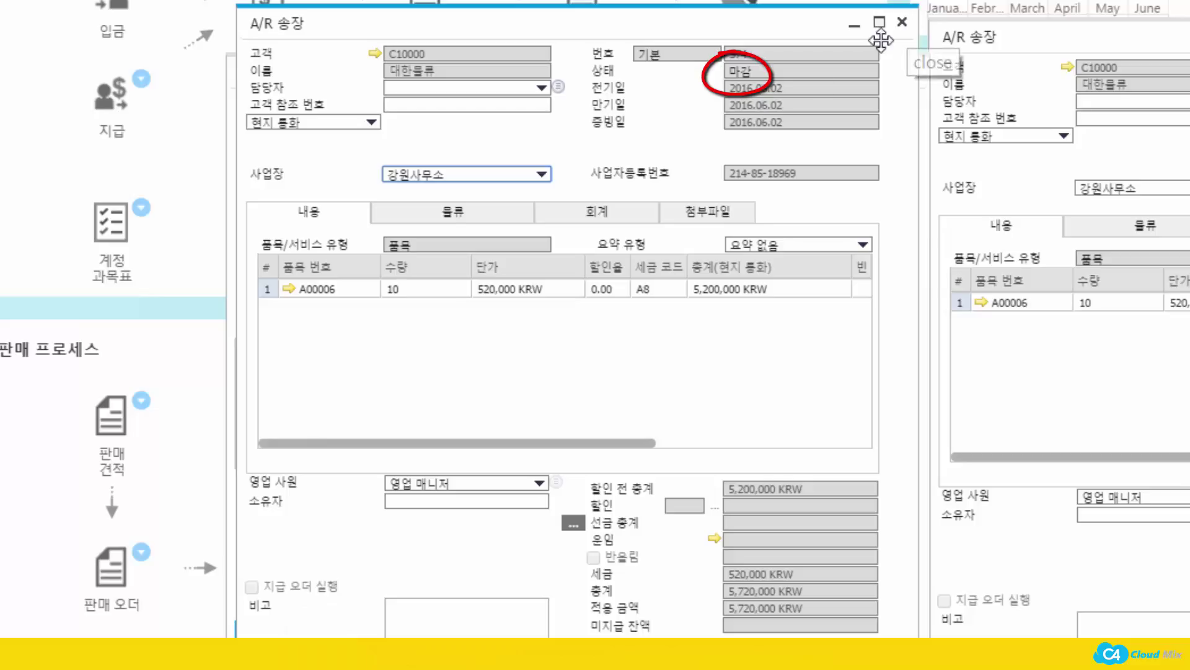
right_click(688, 147)
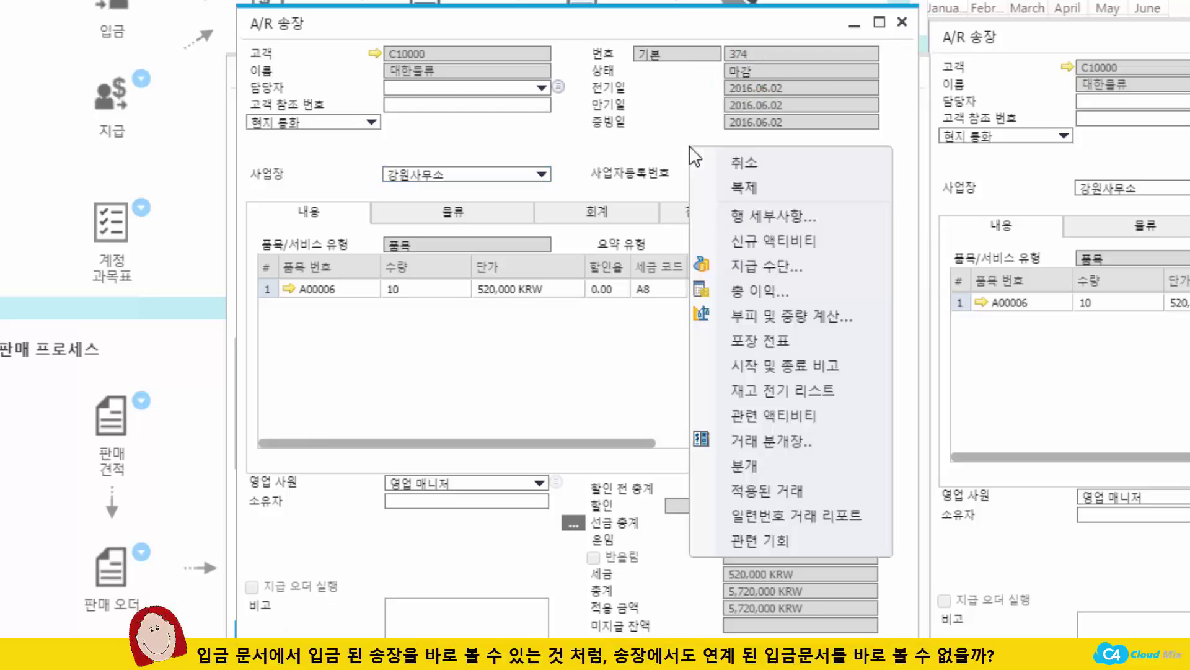
click(803, 493)
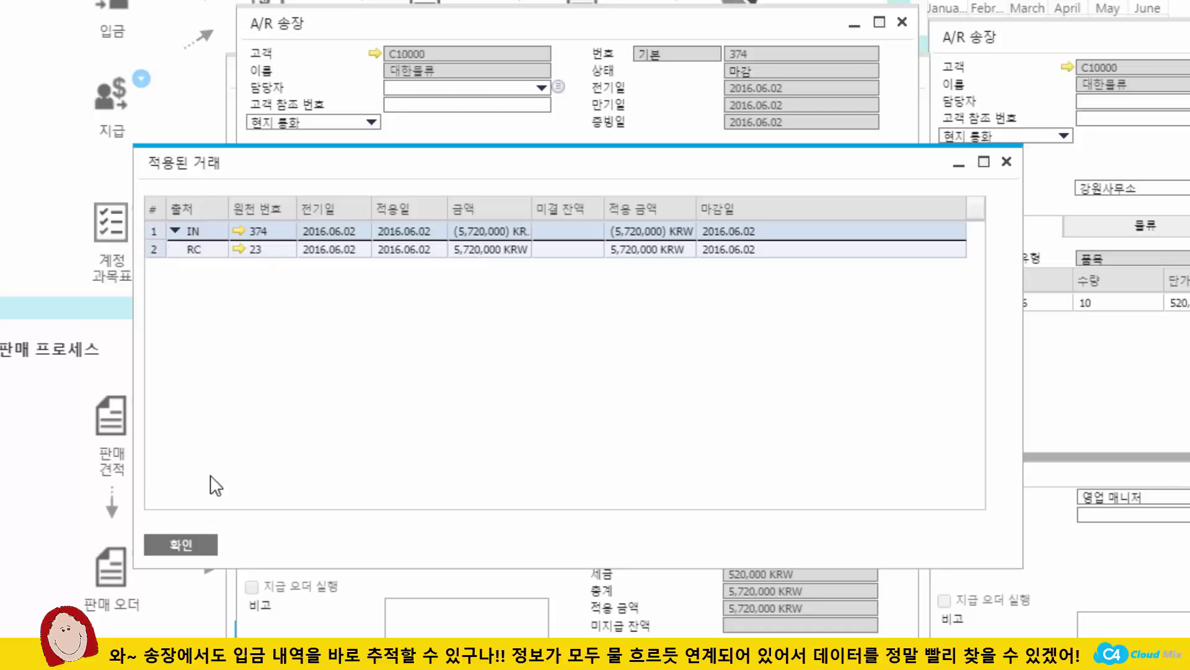
click(178, 545)
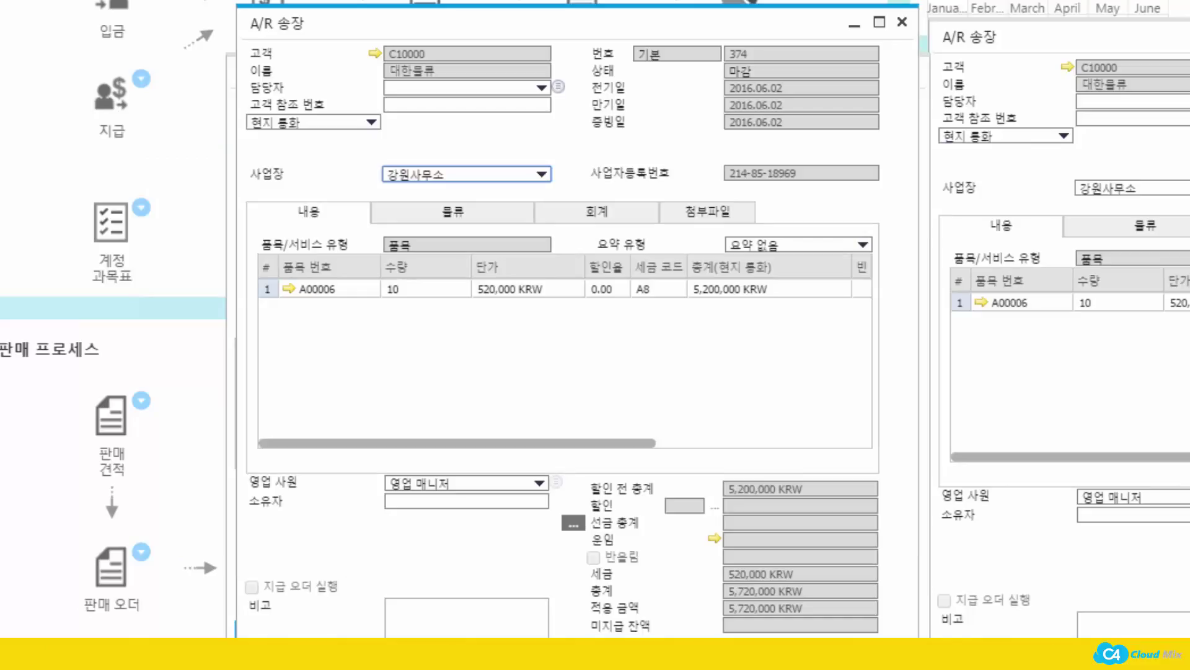
Open the master data of customer 대한물류 and examine its account balance transactions down to the 5,720,000 KRW payment.
click(374, 54)
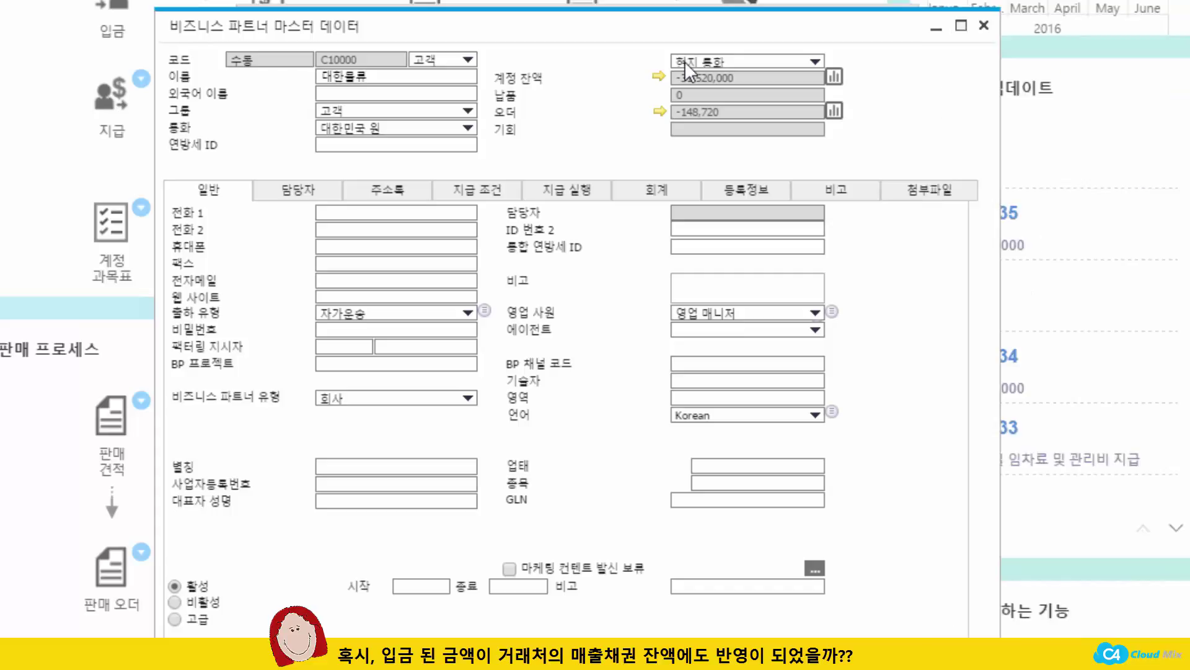
click(660, 77)
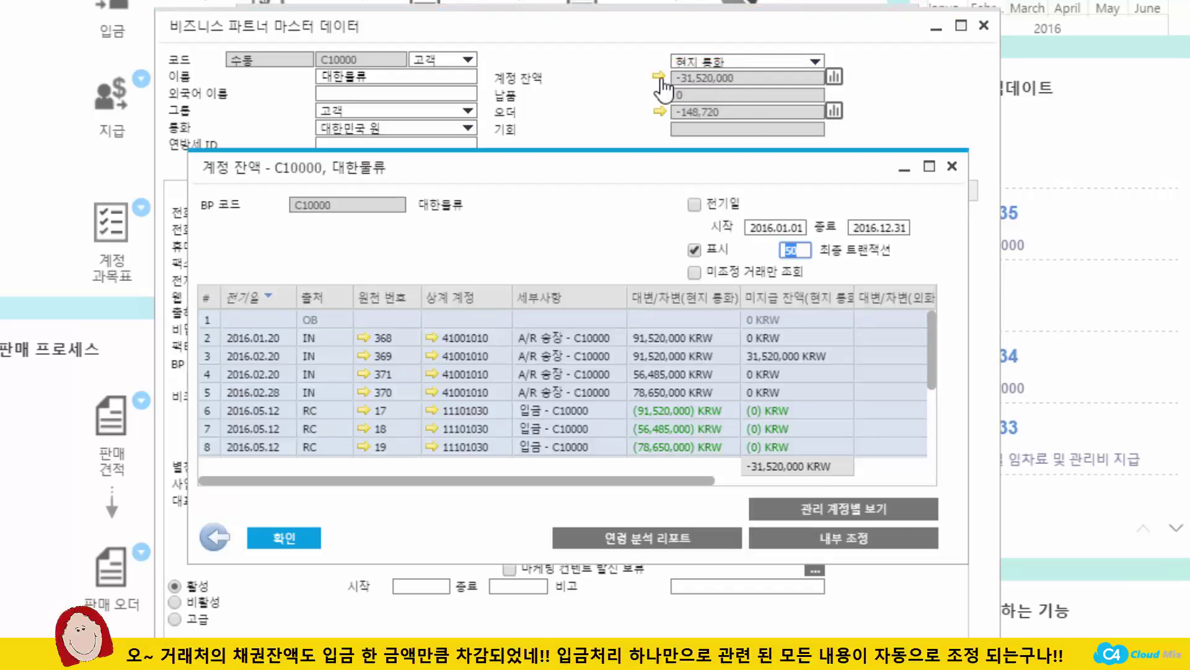
click(931, 351)
drag(932, 351, 931, 433)
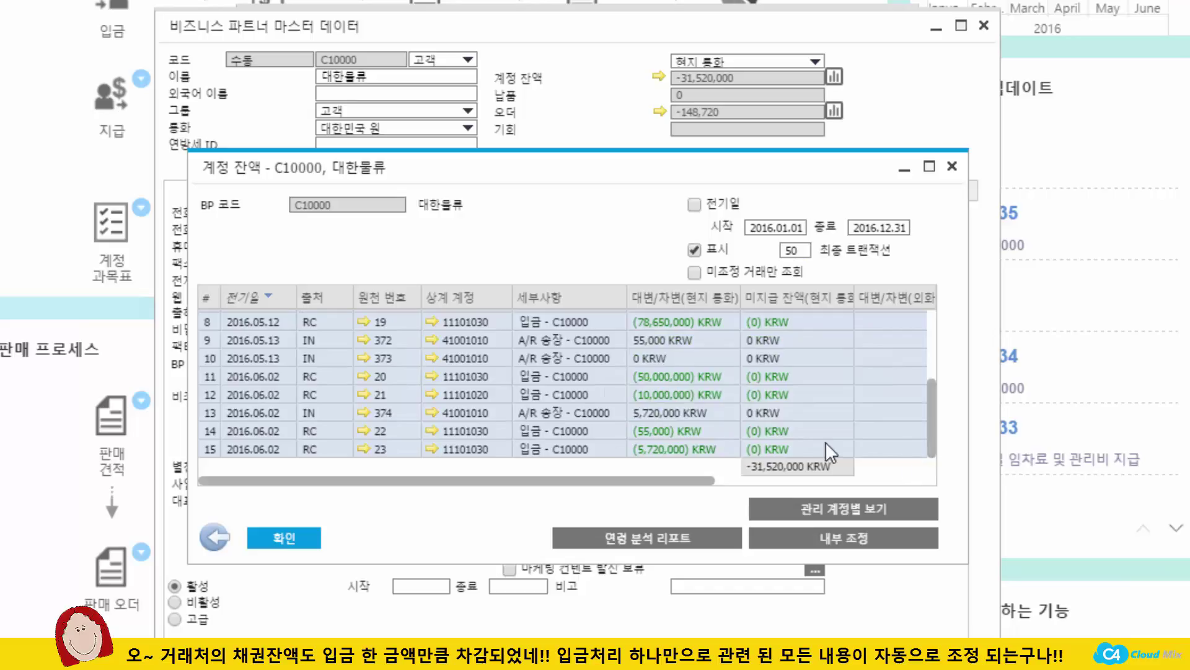
click(739, 448)
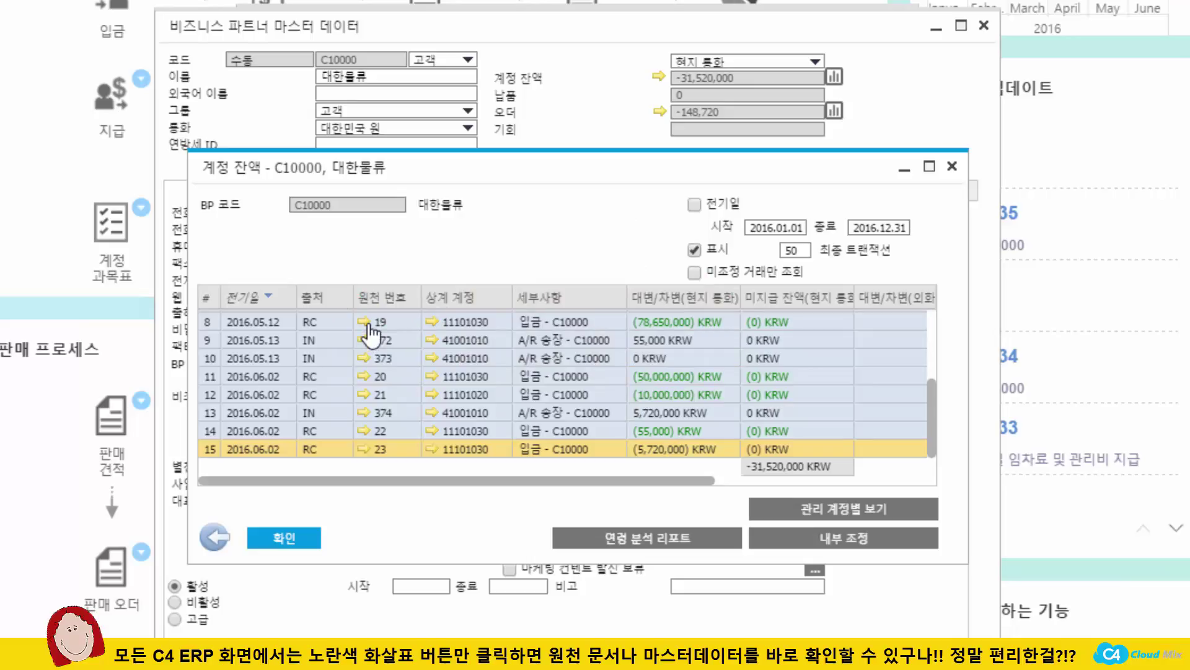
View the source payment and the offset G/L account of the 78,650,000 KRW transaction dated 2016.05.12.
click(366, 322)
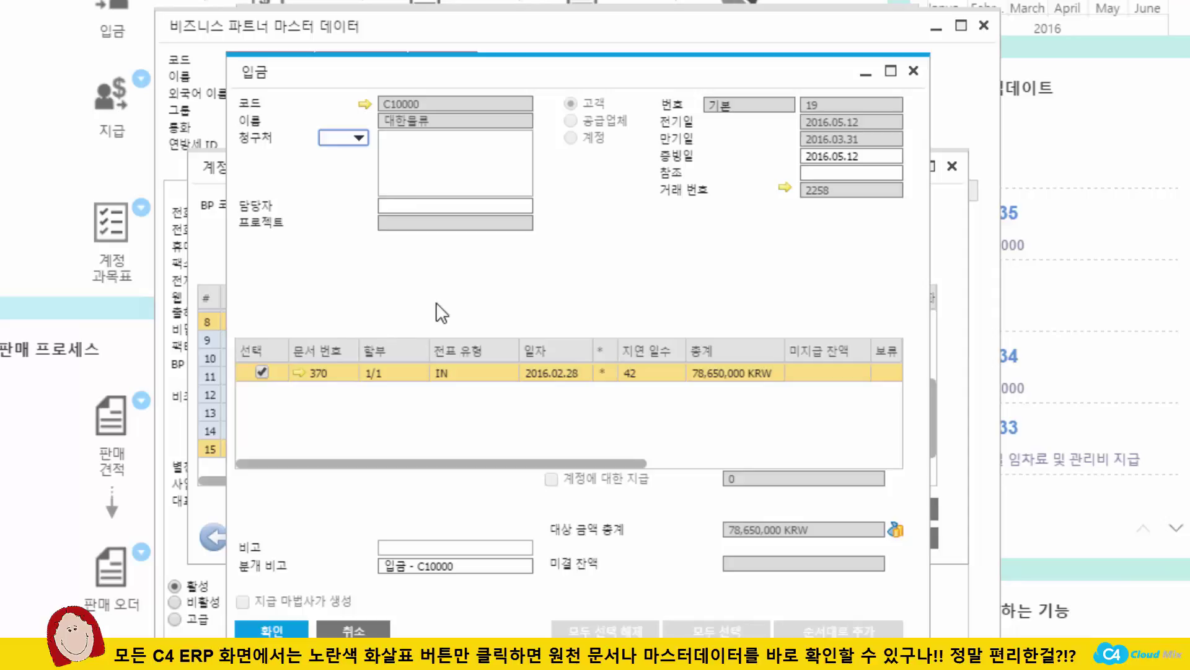
click(912, 72)
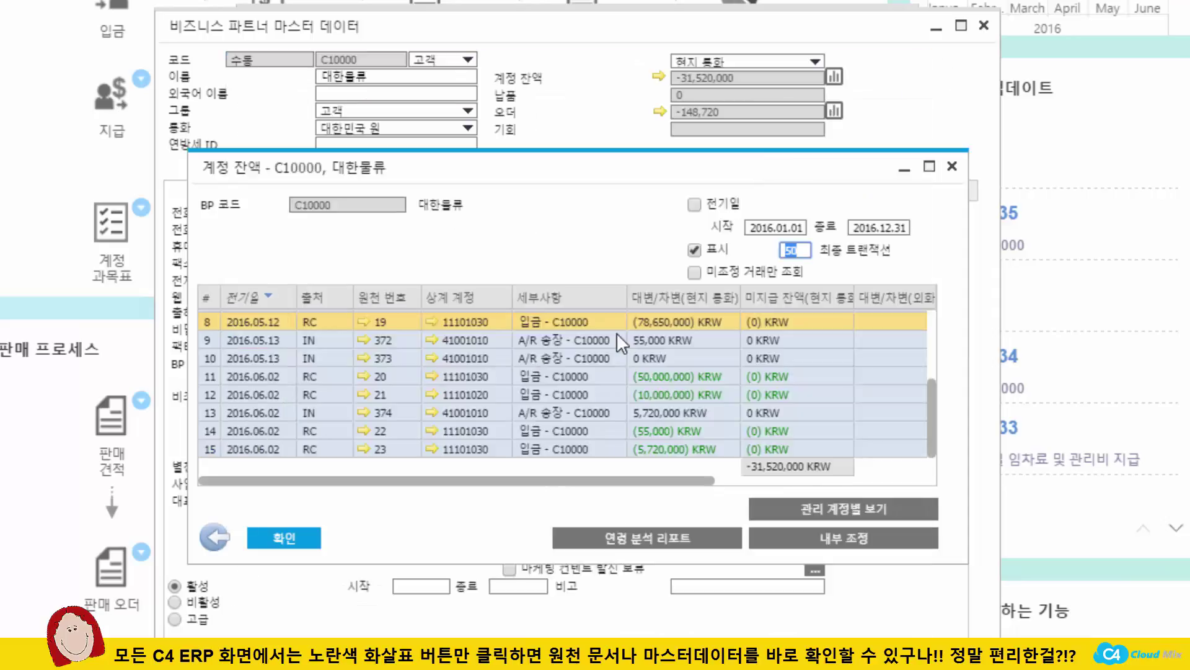
click(436, 322)
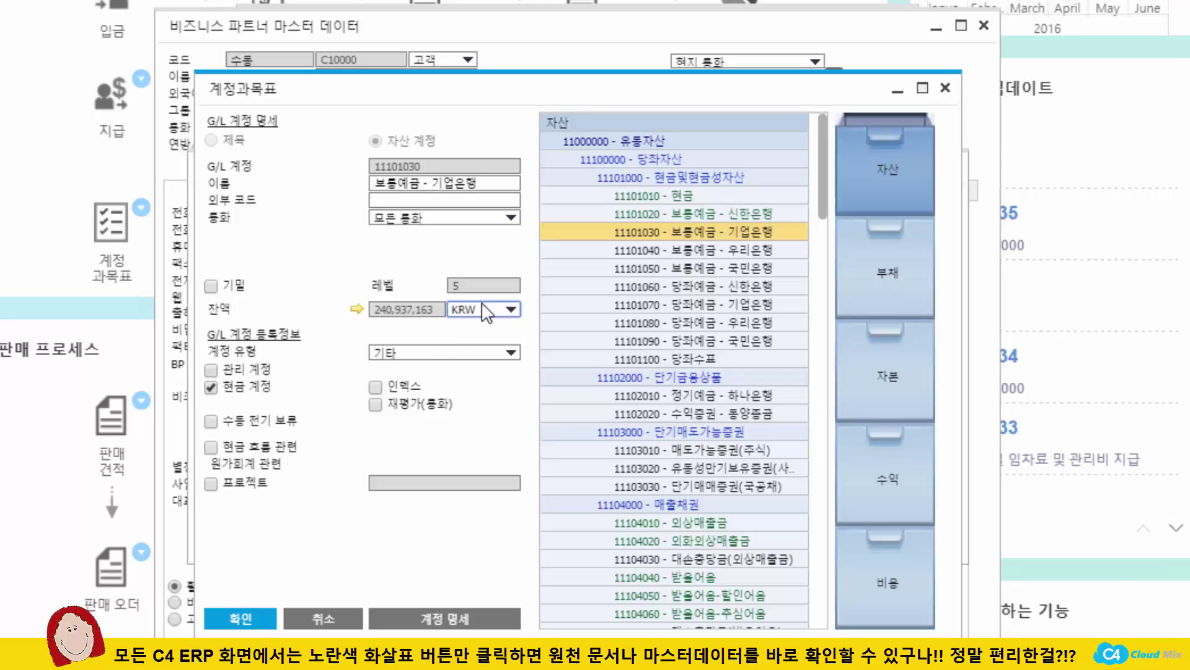
click(946, 90)
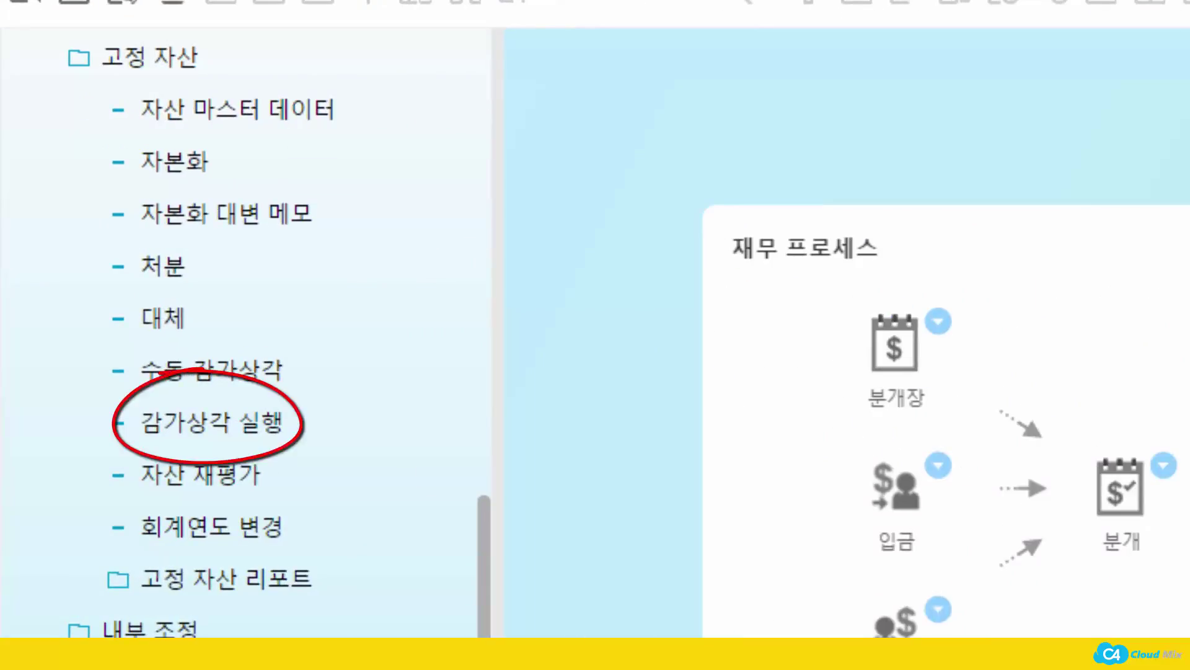
Find the 감가상각 실행 function by searching for 감가상각 and preview the GAAP depreciation run through 2016.06.30.
text(감가상각)
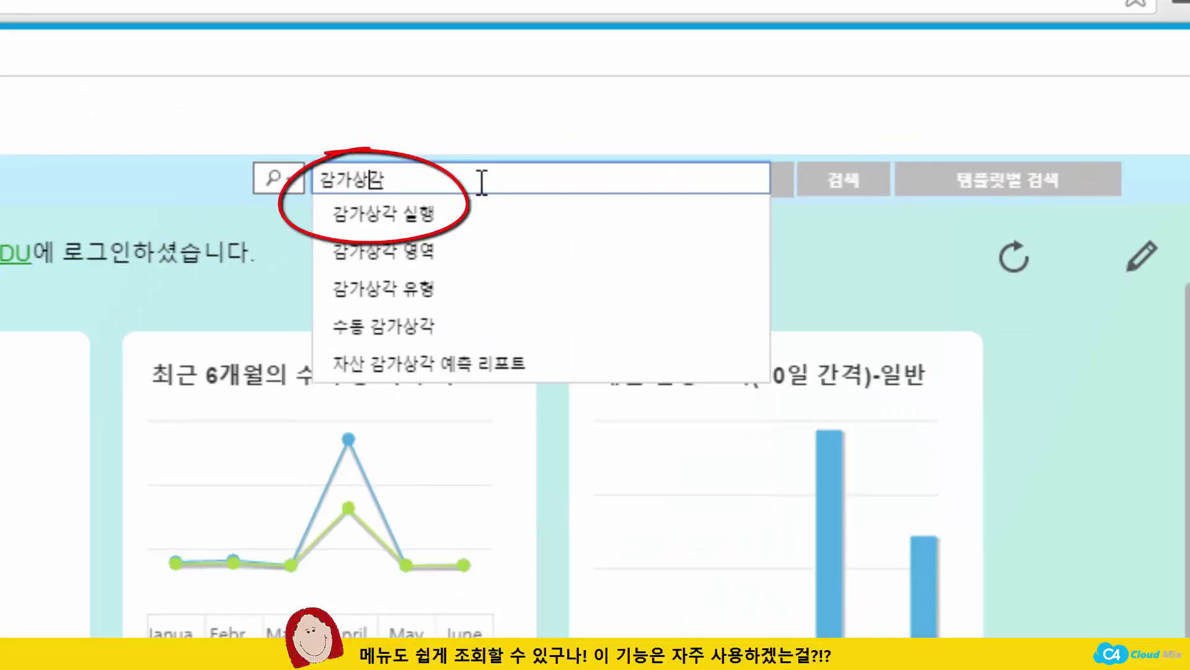
click(472, 213)
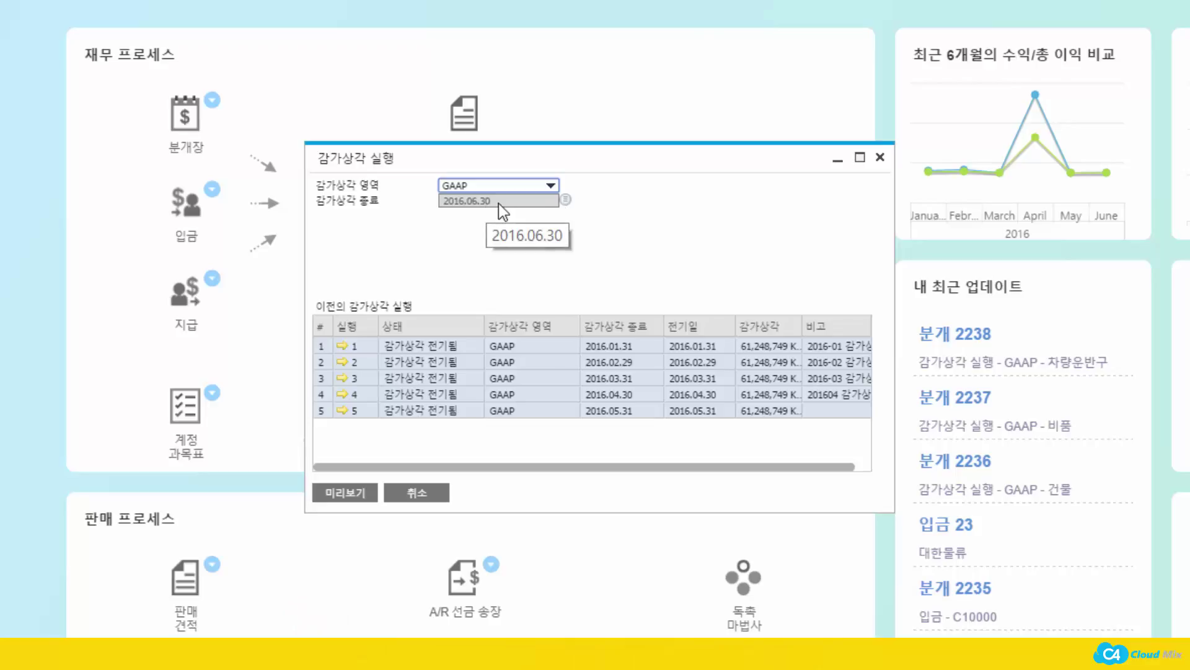
click(356, 493)
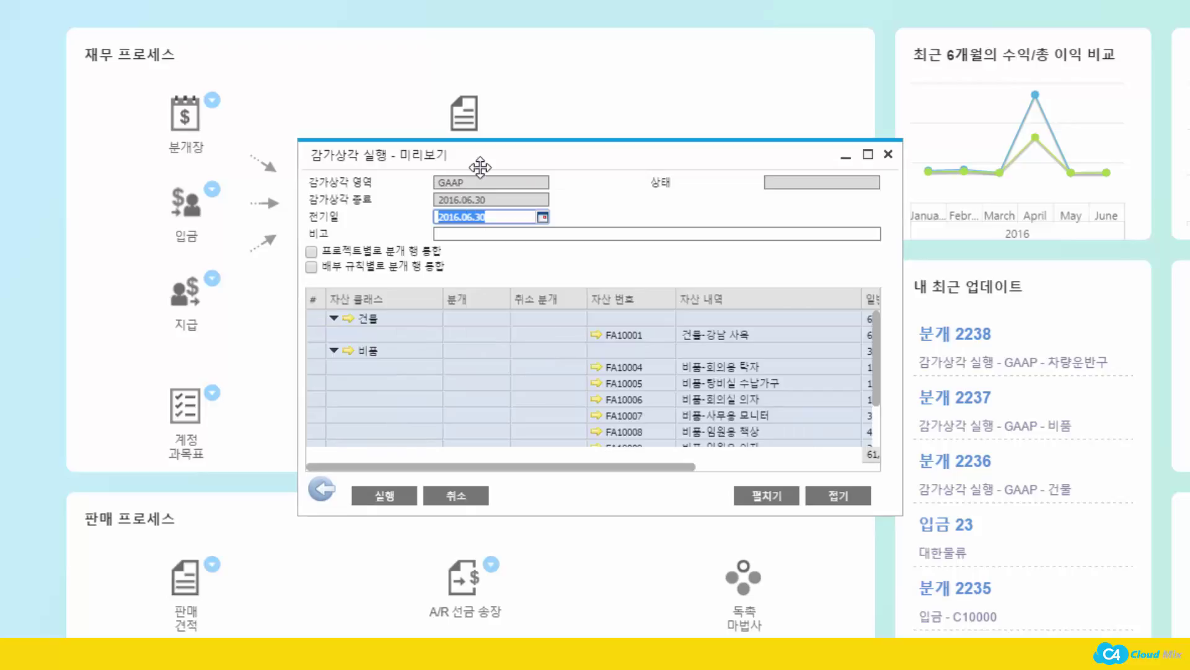
Enlarge the depreciation preview and examine asset FA10001's fixed asset overview, values and monthly depreciation in its master data.
drag(480, 156, 316, 71)
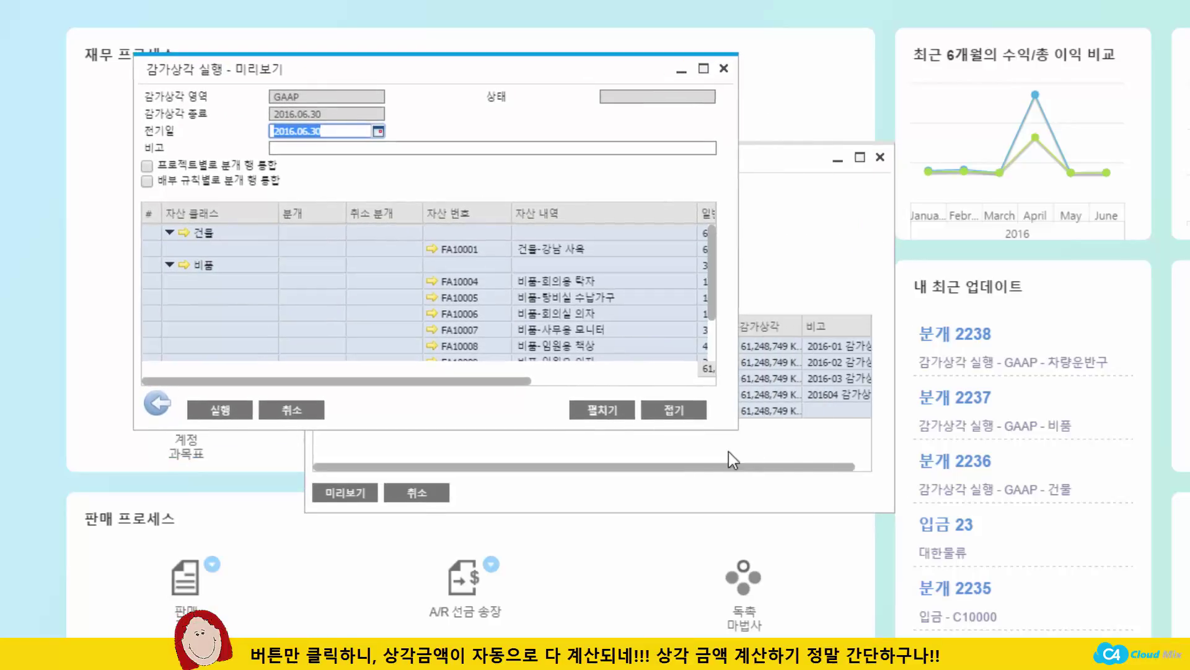
drag(738, 429, 1012, 618)
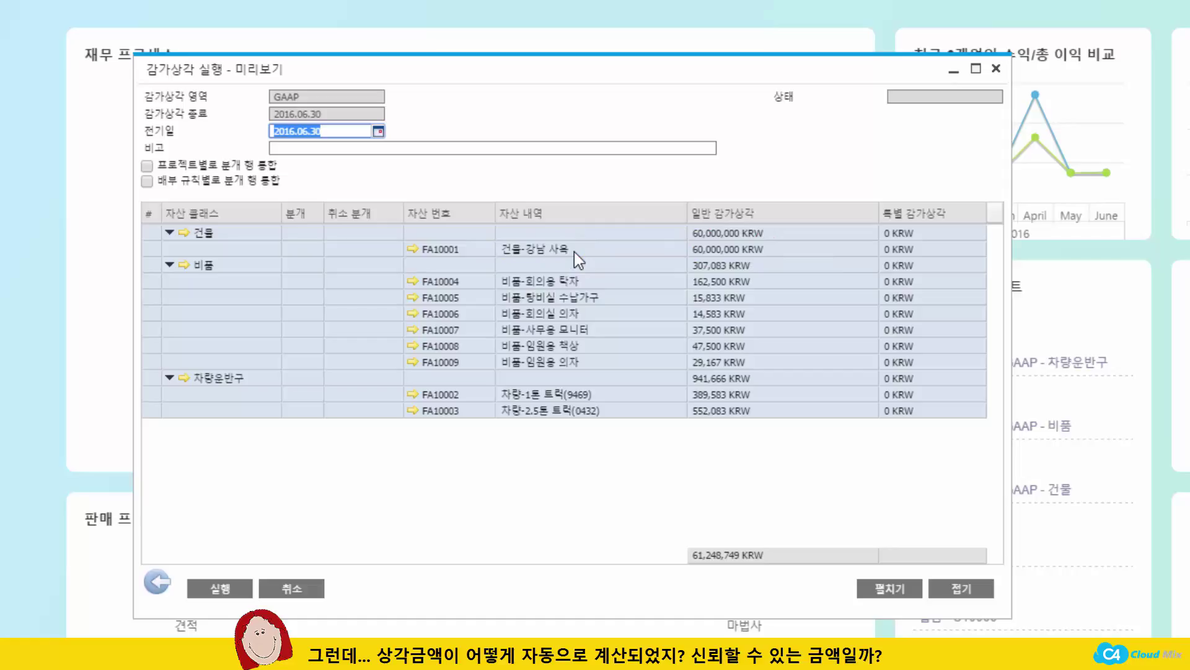
click(412, 250)
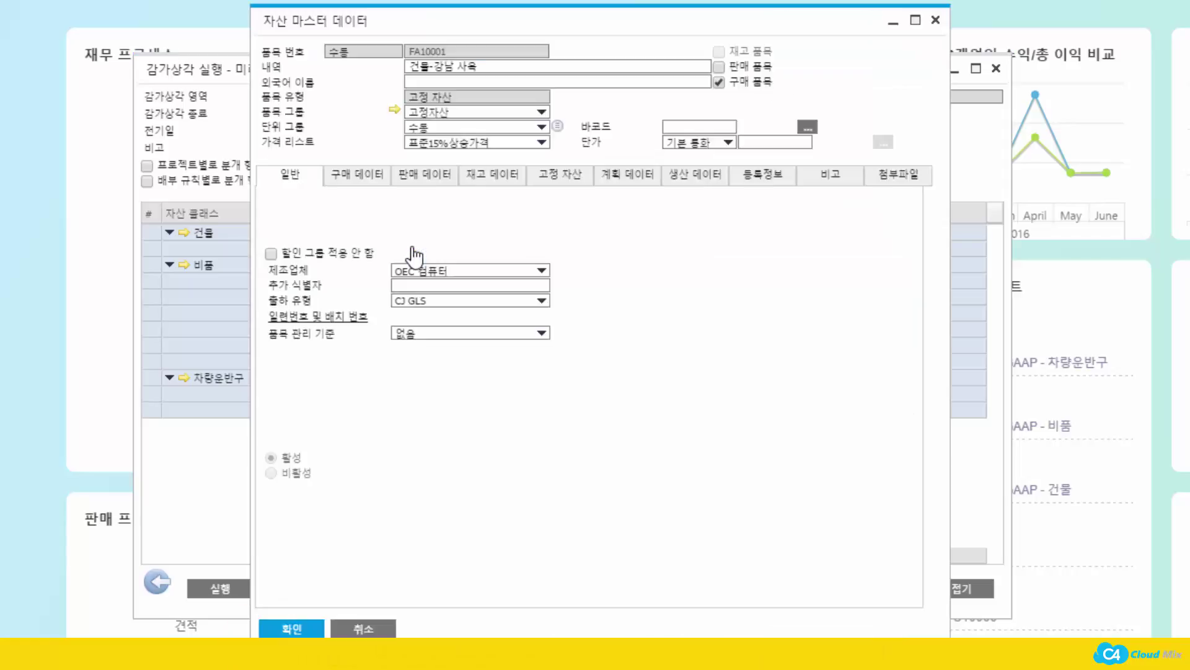
click(563, 178)
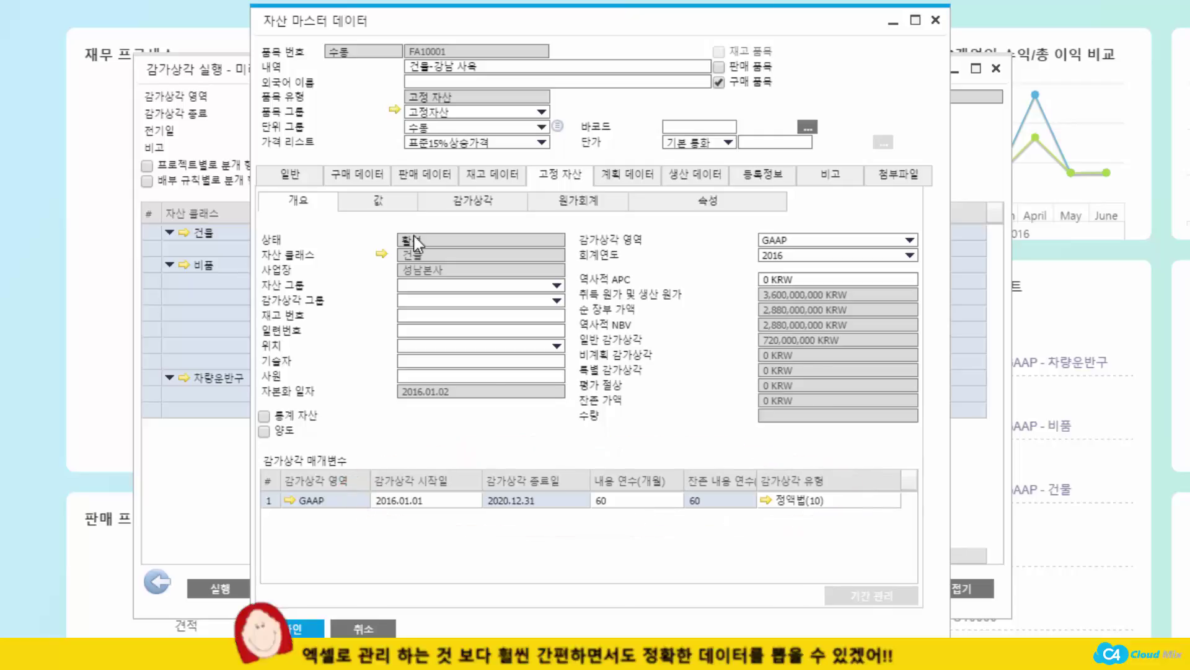
click(397, 209)
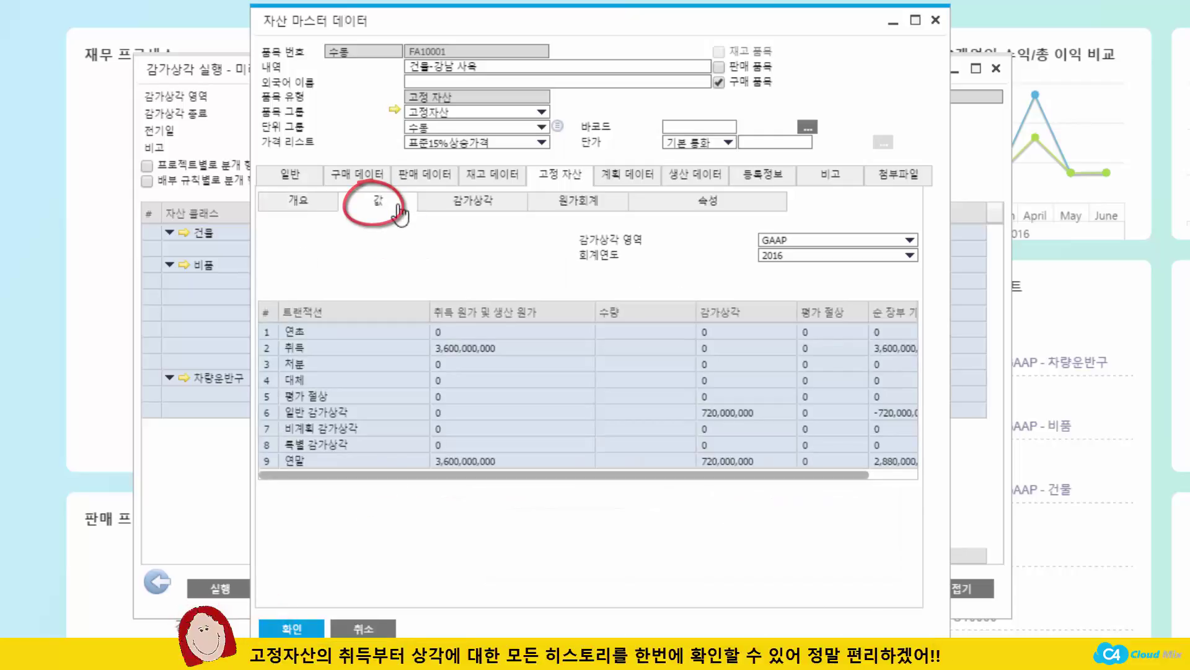
click(501, 207)
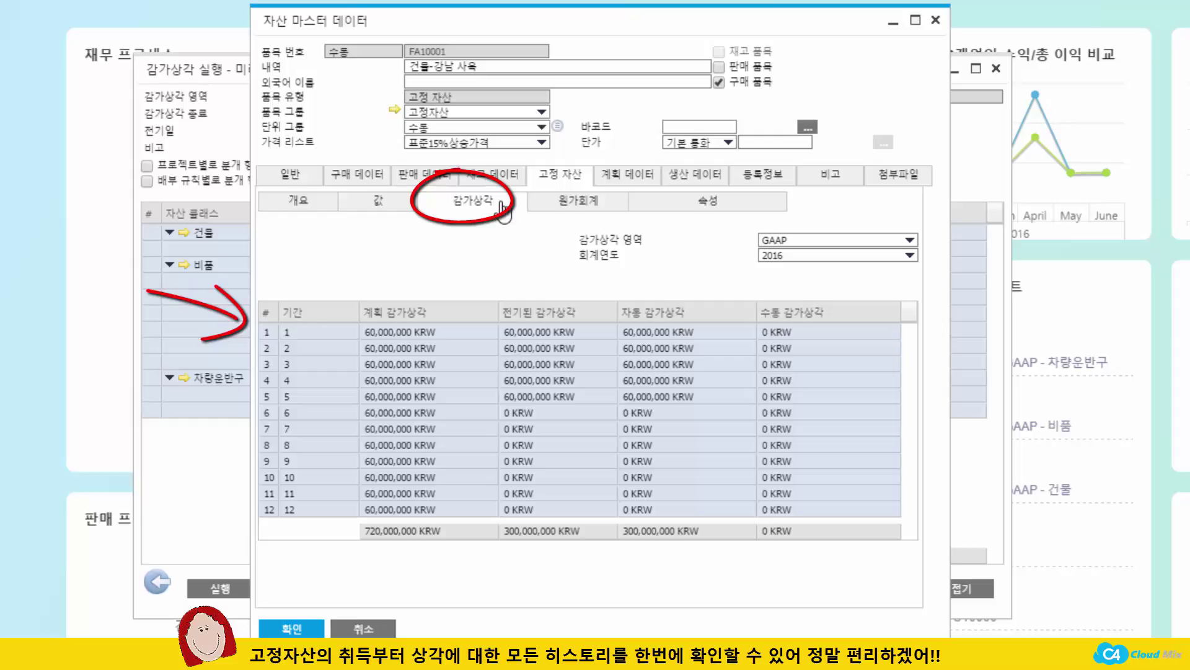
click(287, 629)
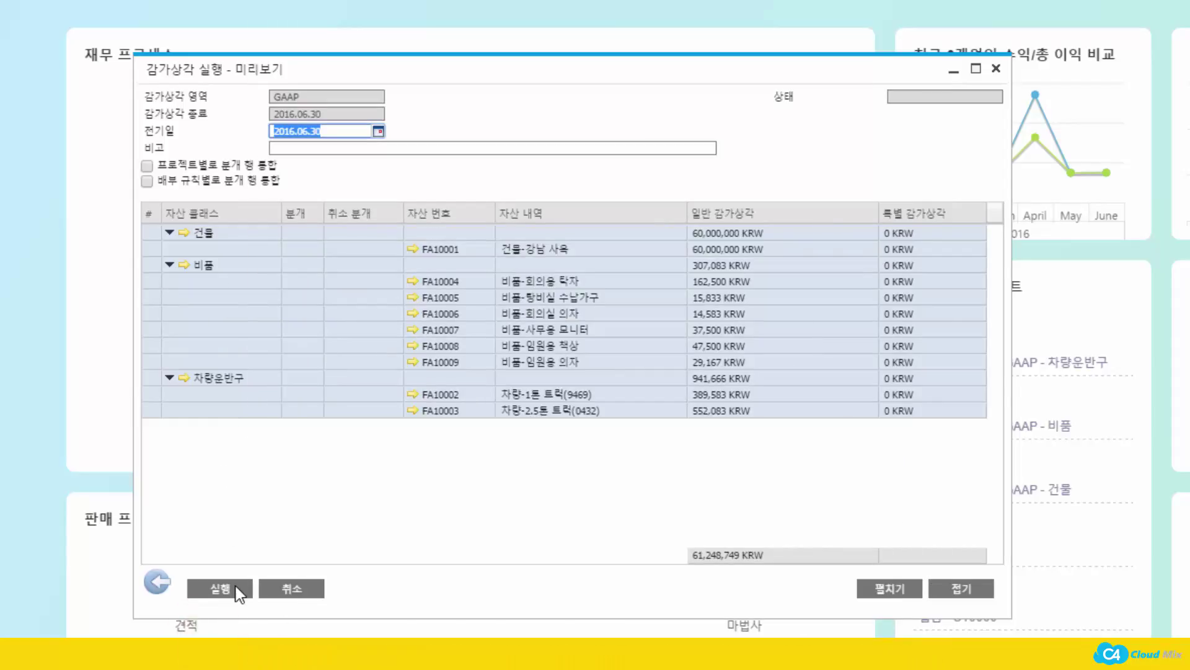
Execute the GAAP depreciation run through period 2016-06 and widen the 분개 column in the results.
click(238, 590)
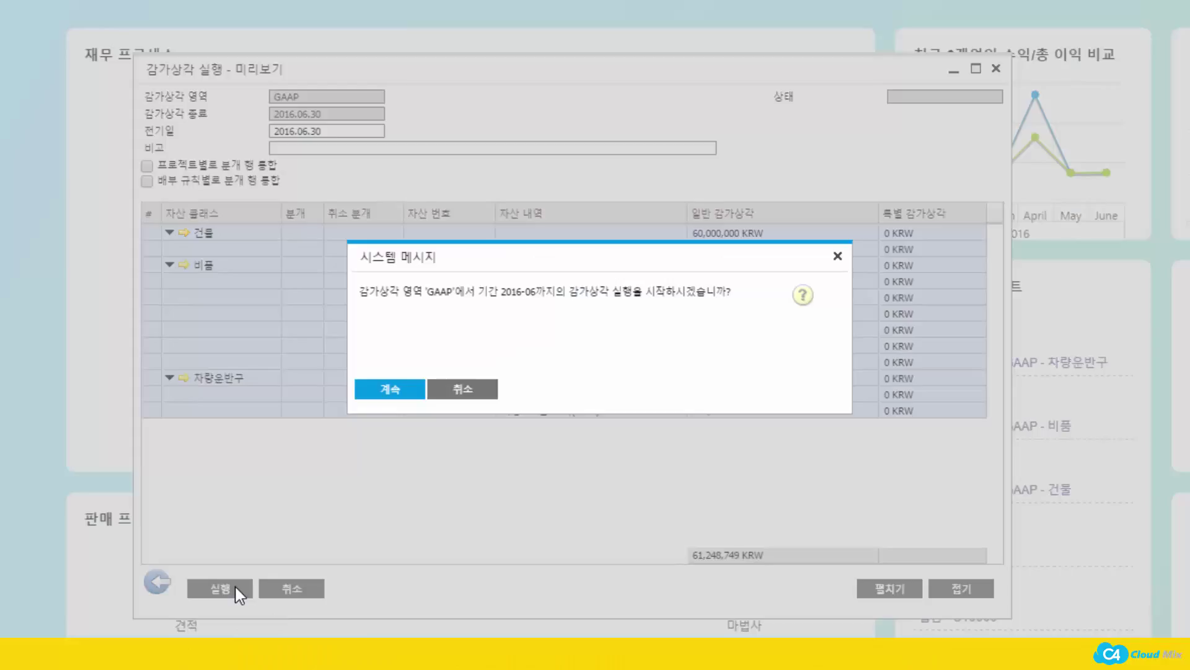
click(396, 388)
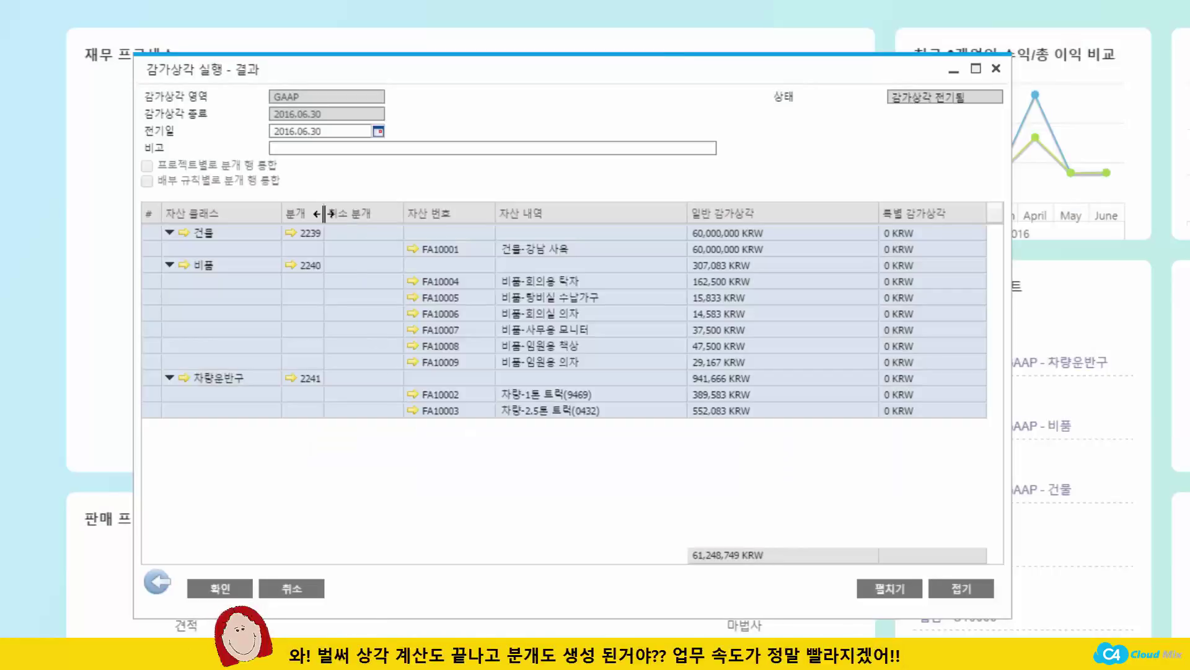
drag(322, 212, 344, 212)
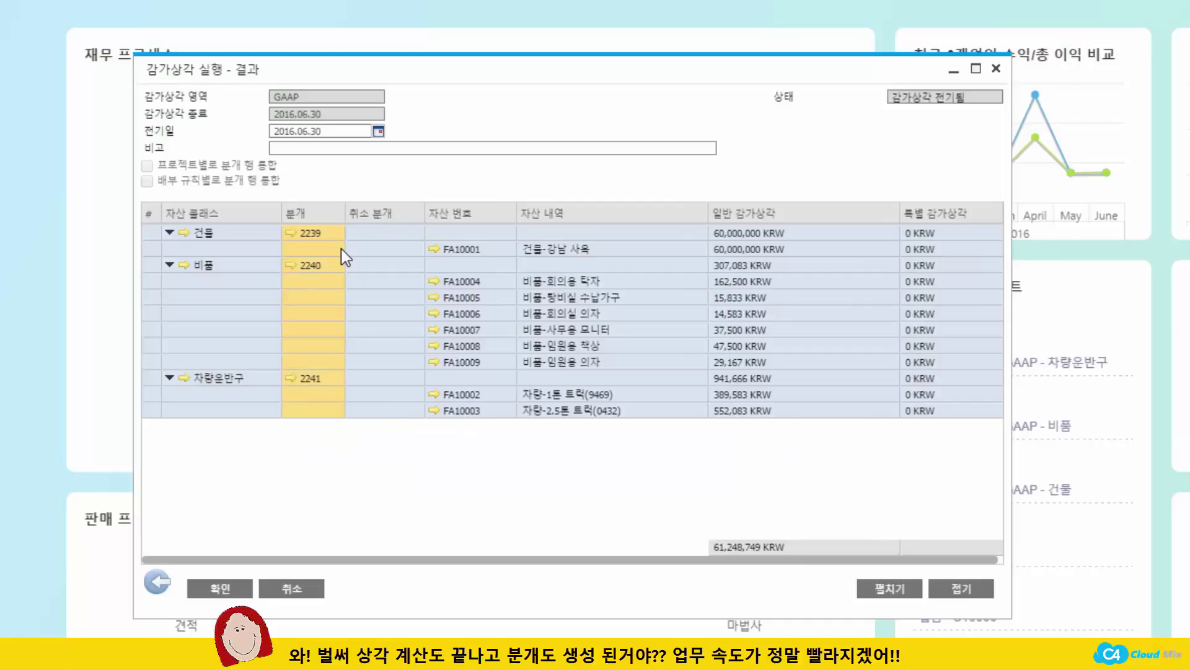
View the journal entry posted for the 건물 asset class and close it.
click(289, 233)
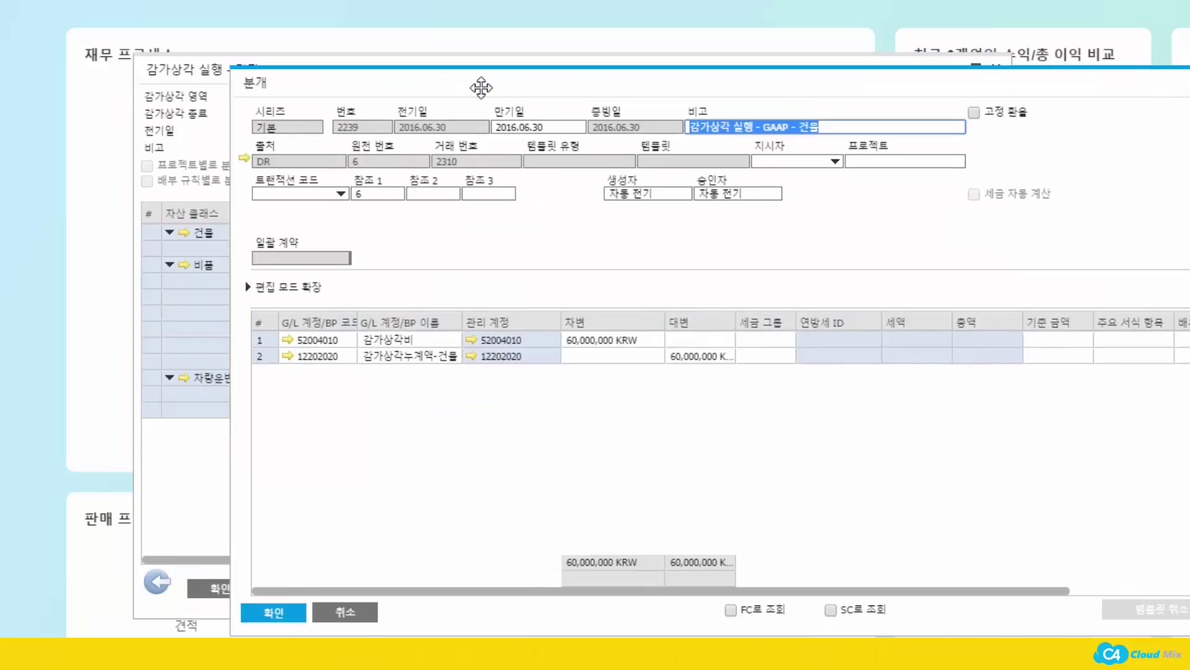
drag(481, 87, 650, 137)
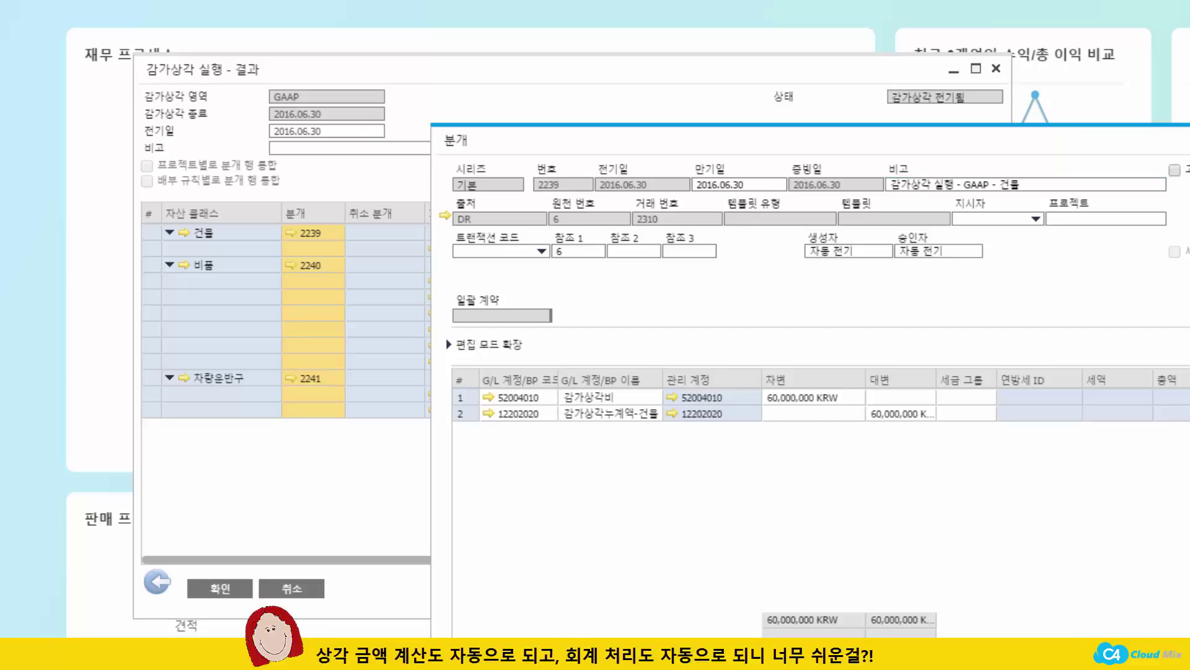
key(Escape)
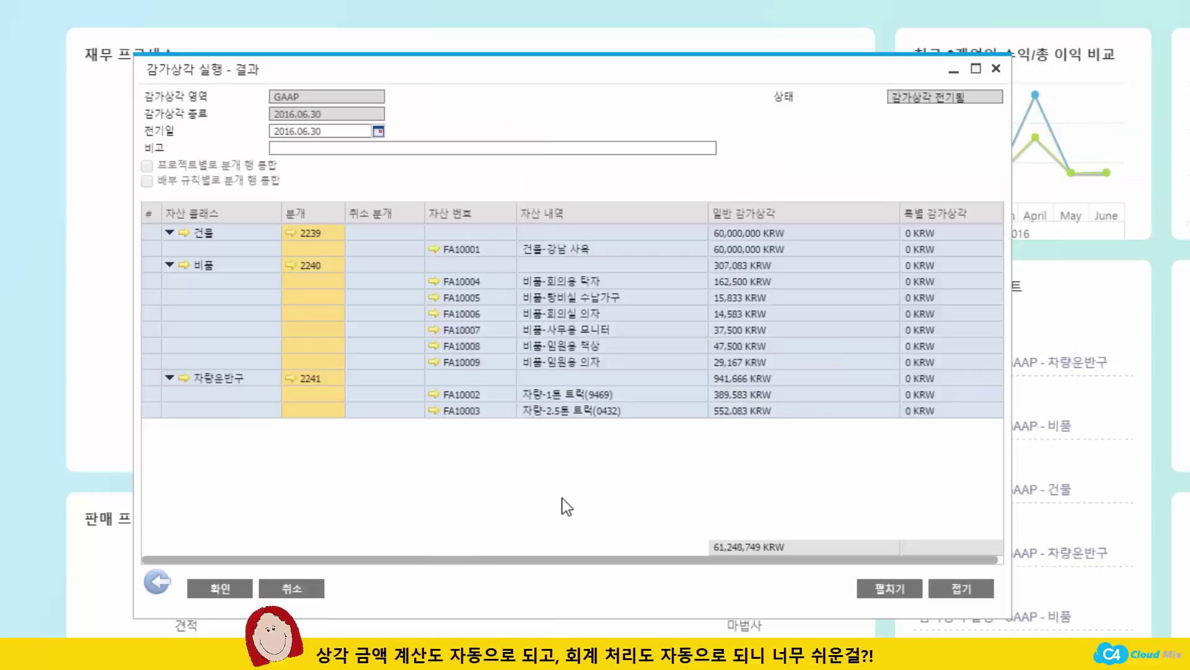
Reopen the master data of asset FA10001 and view its fixed asset depreciation by period.
click(436, 249)
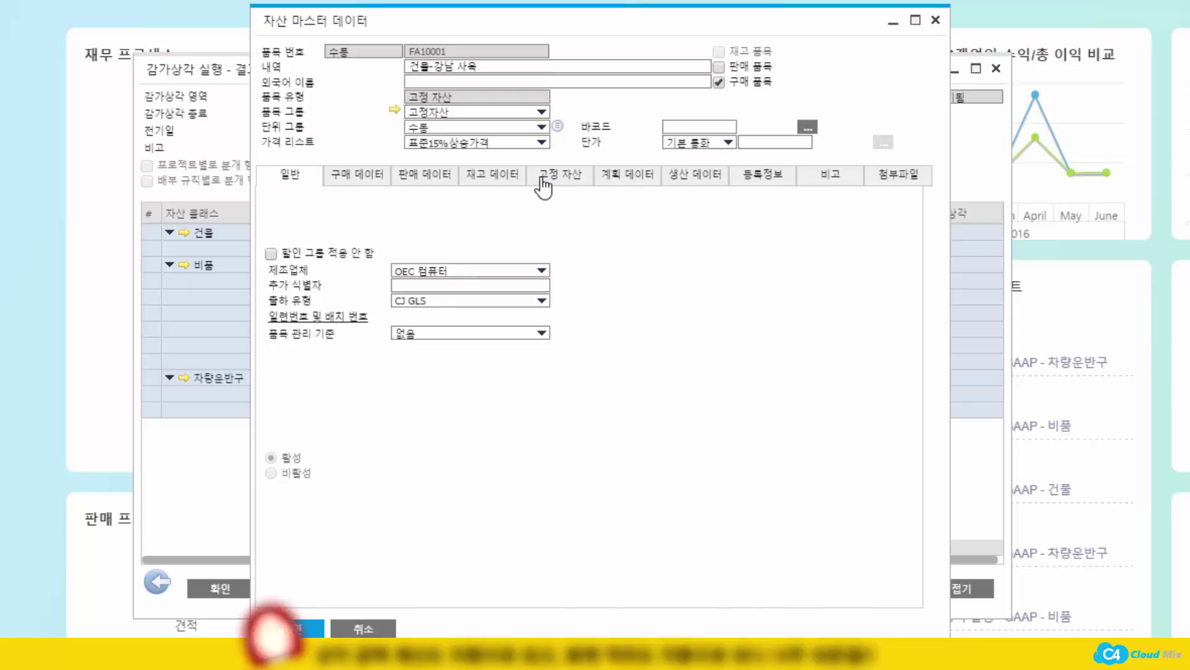
click(537, 180)
click(472, 210)
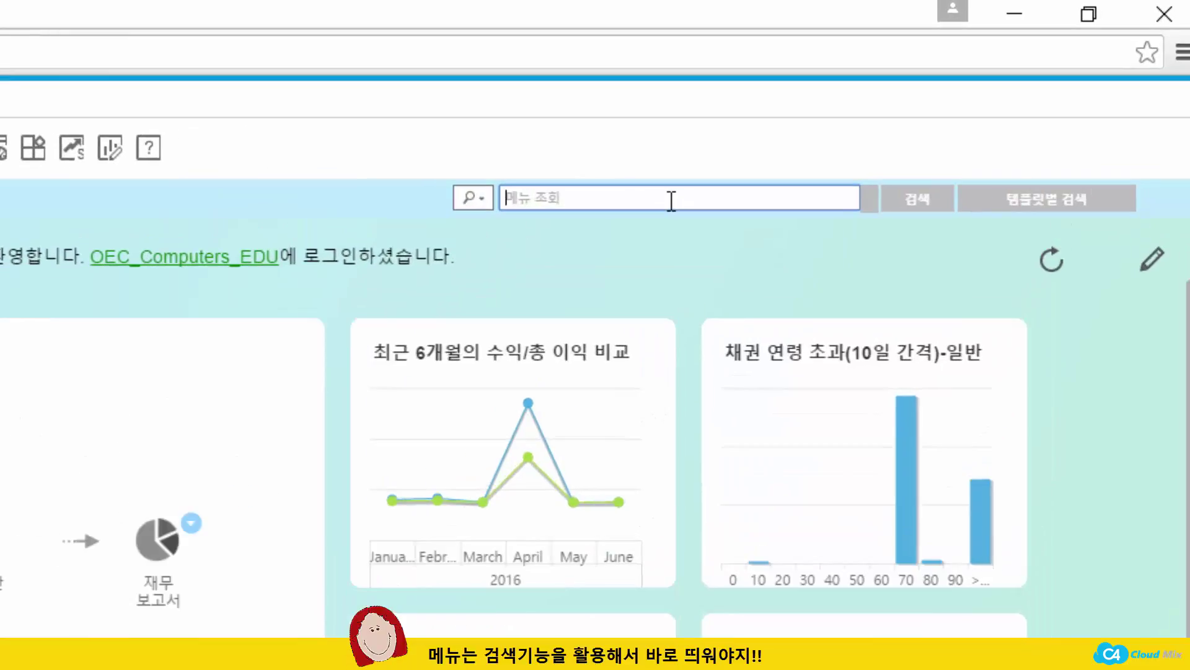
Find the 세금계산서 report by searching for 세금계산 and open its selection criteria.
text(세금계산)
click(651, 229)
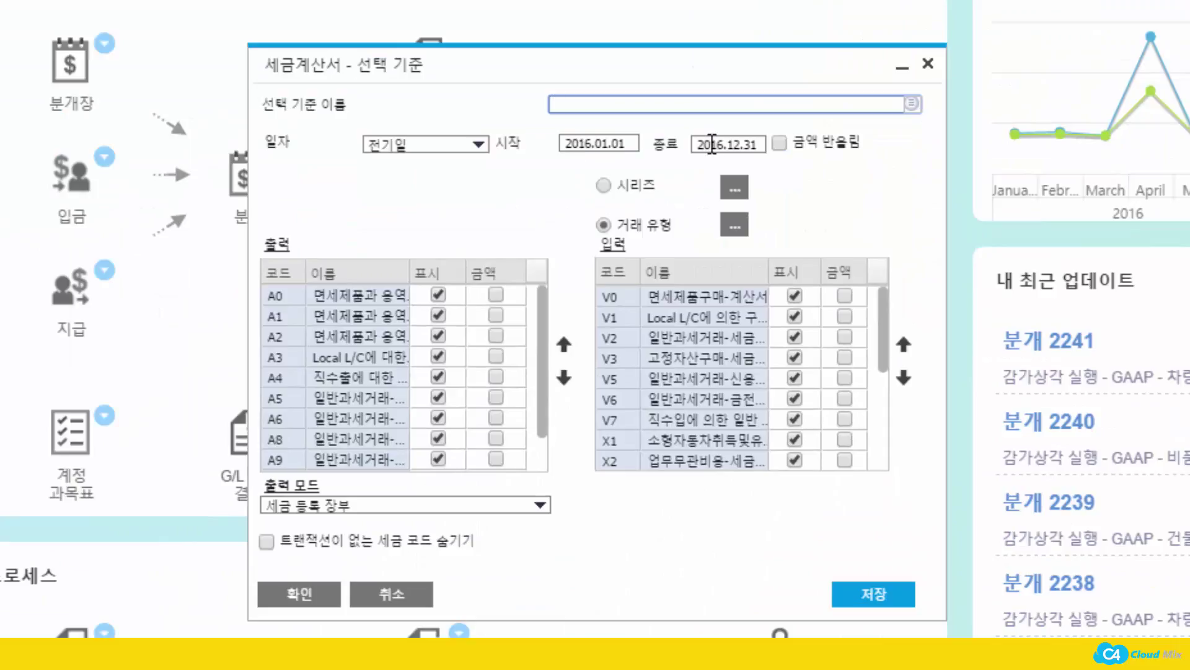
click(656, 182)
Set the report's posting date range to end on 2016.03.31 and exclude all output (출력) tax codes from display.
double_click(718, 145)
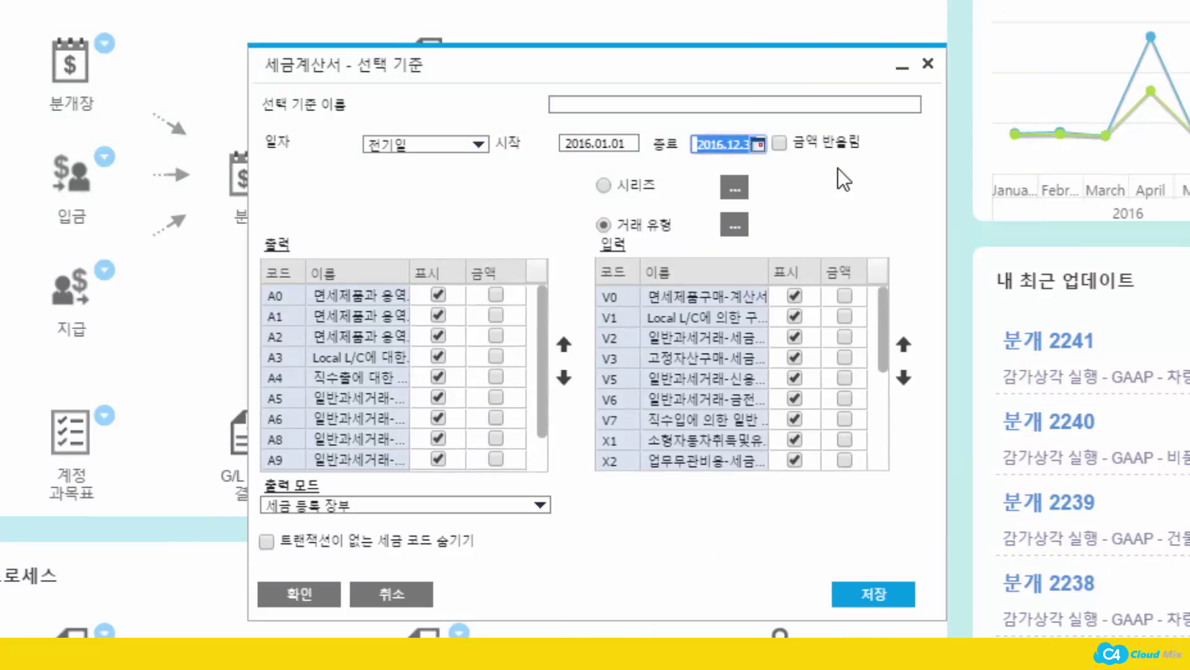
text(2016033)
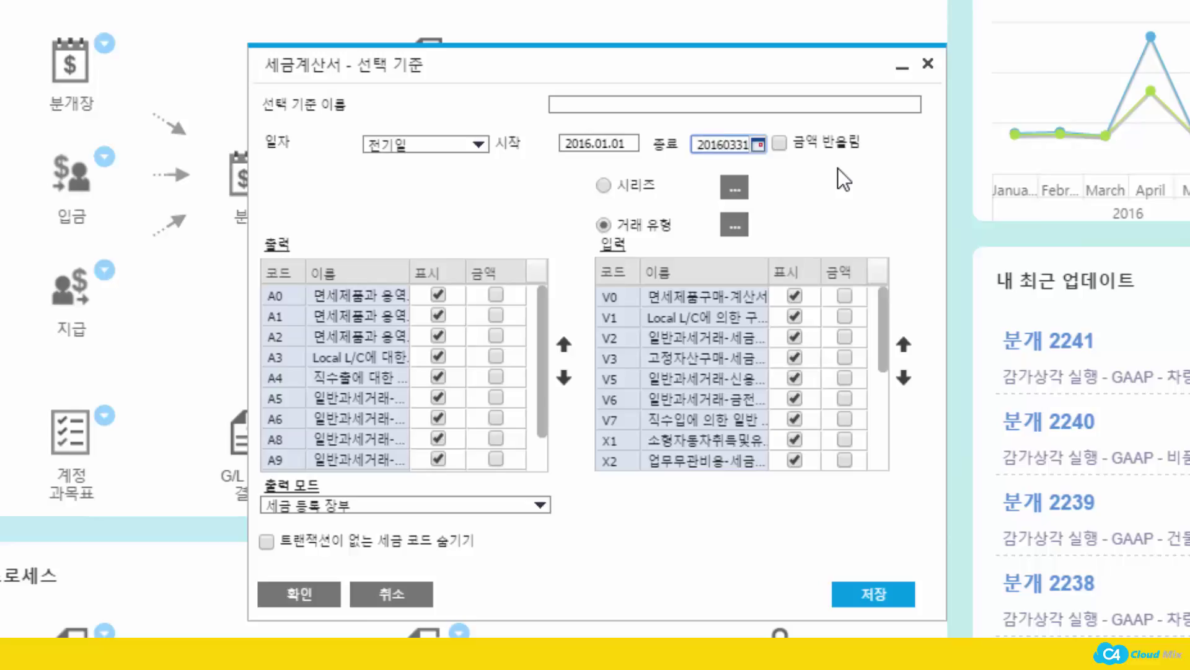
key(Tab)
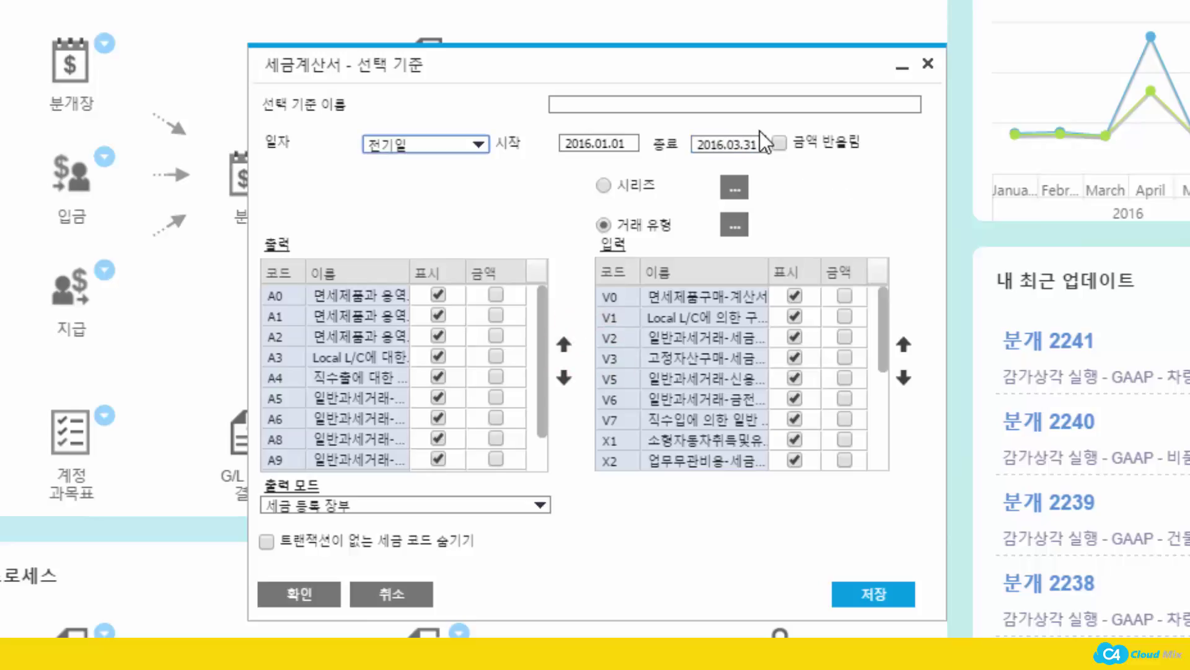
click(432, 267)
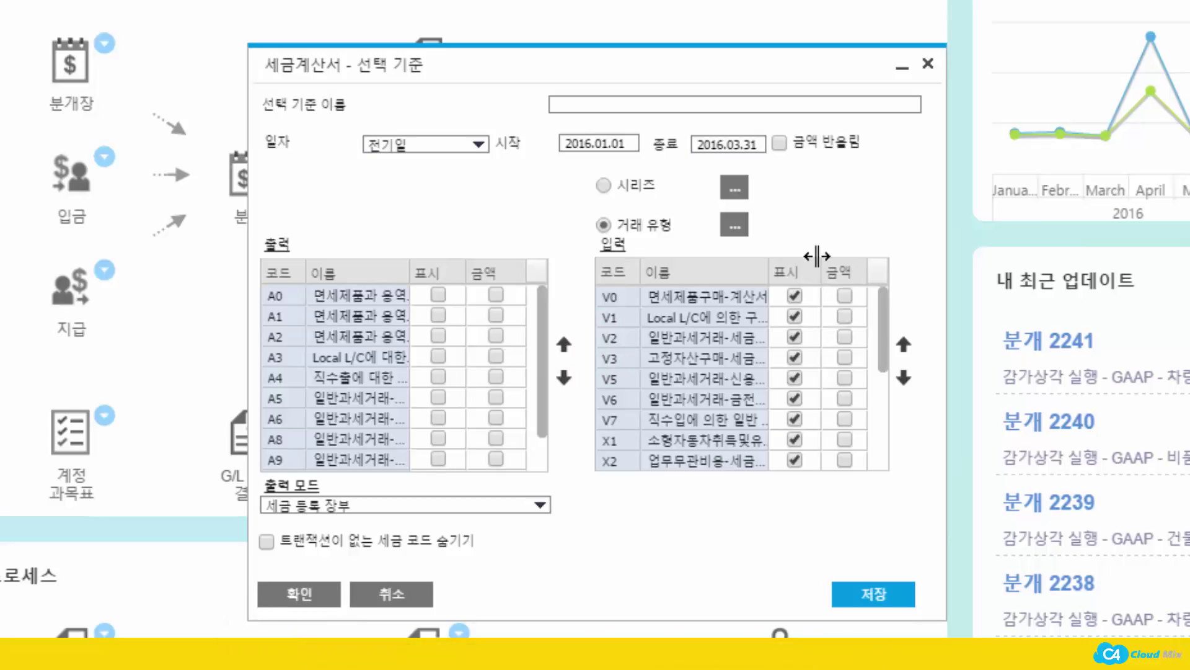
Accept the selected document types for the transaction type criterion, generate the 세금계산서 register and enlarge its window.
click(744, 228)
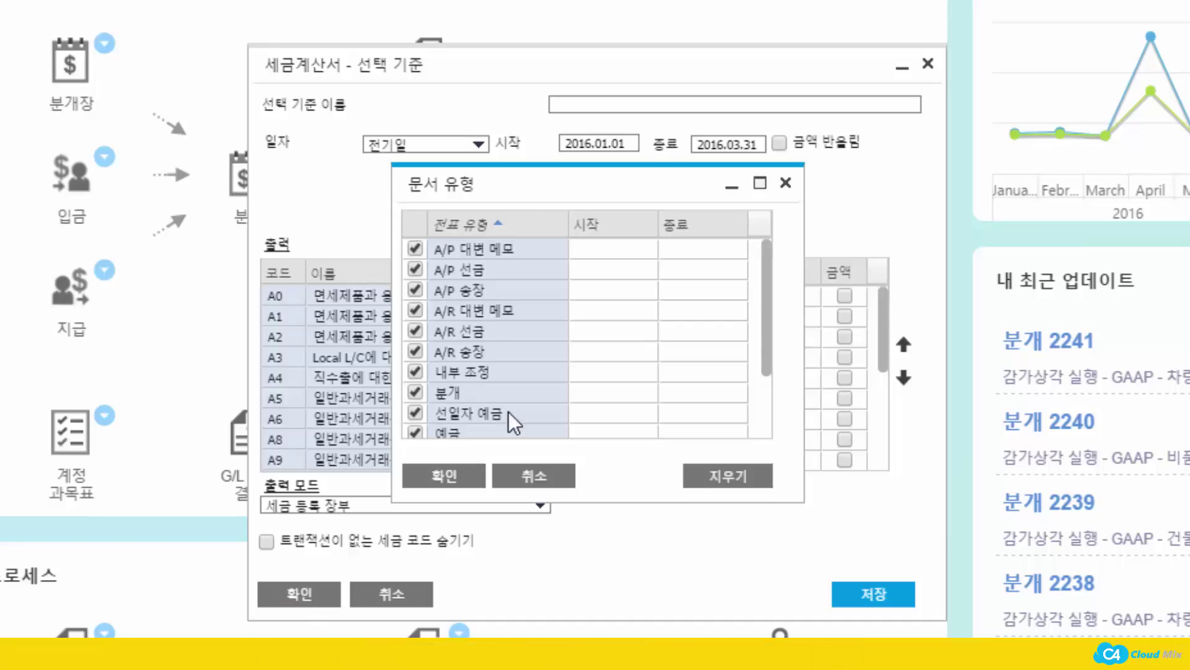
click(463, 474)
click(293, 602)
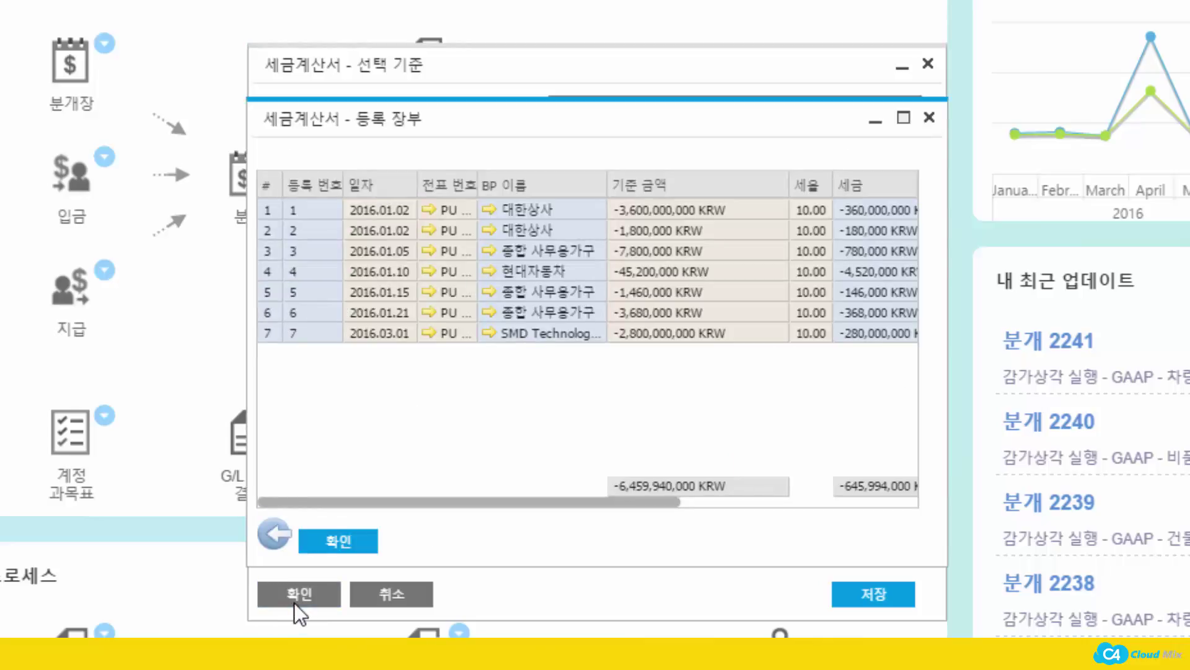
drag(596, 123, 527, 79)
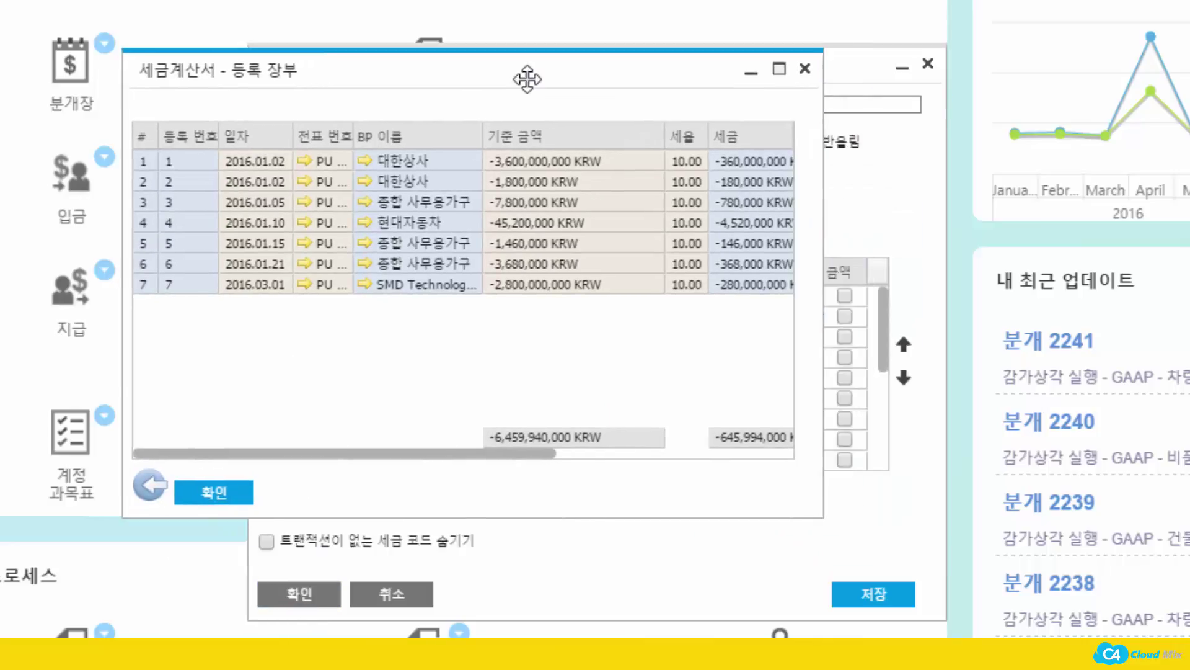
drag(822, 515, 1085, 632)
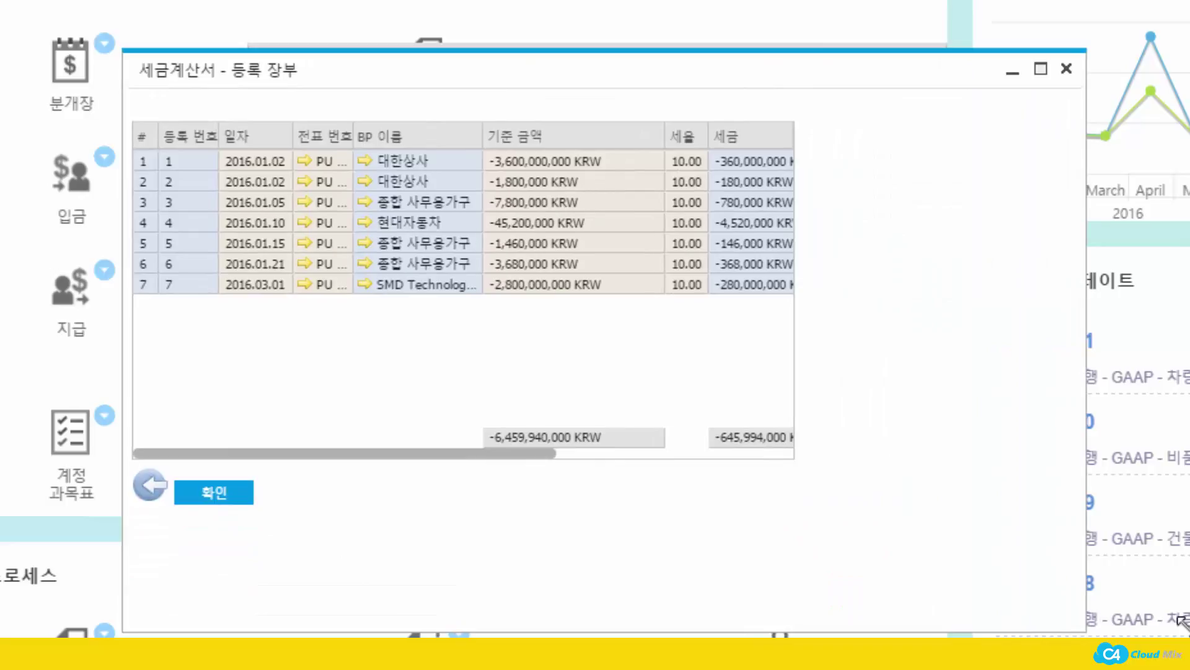